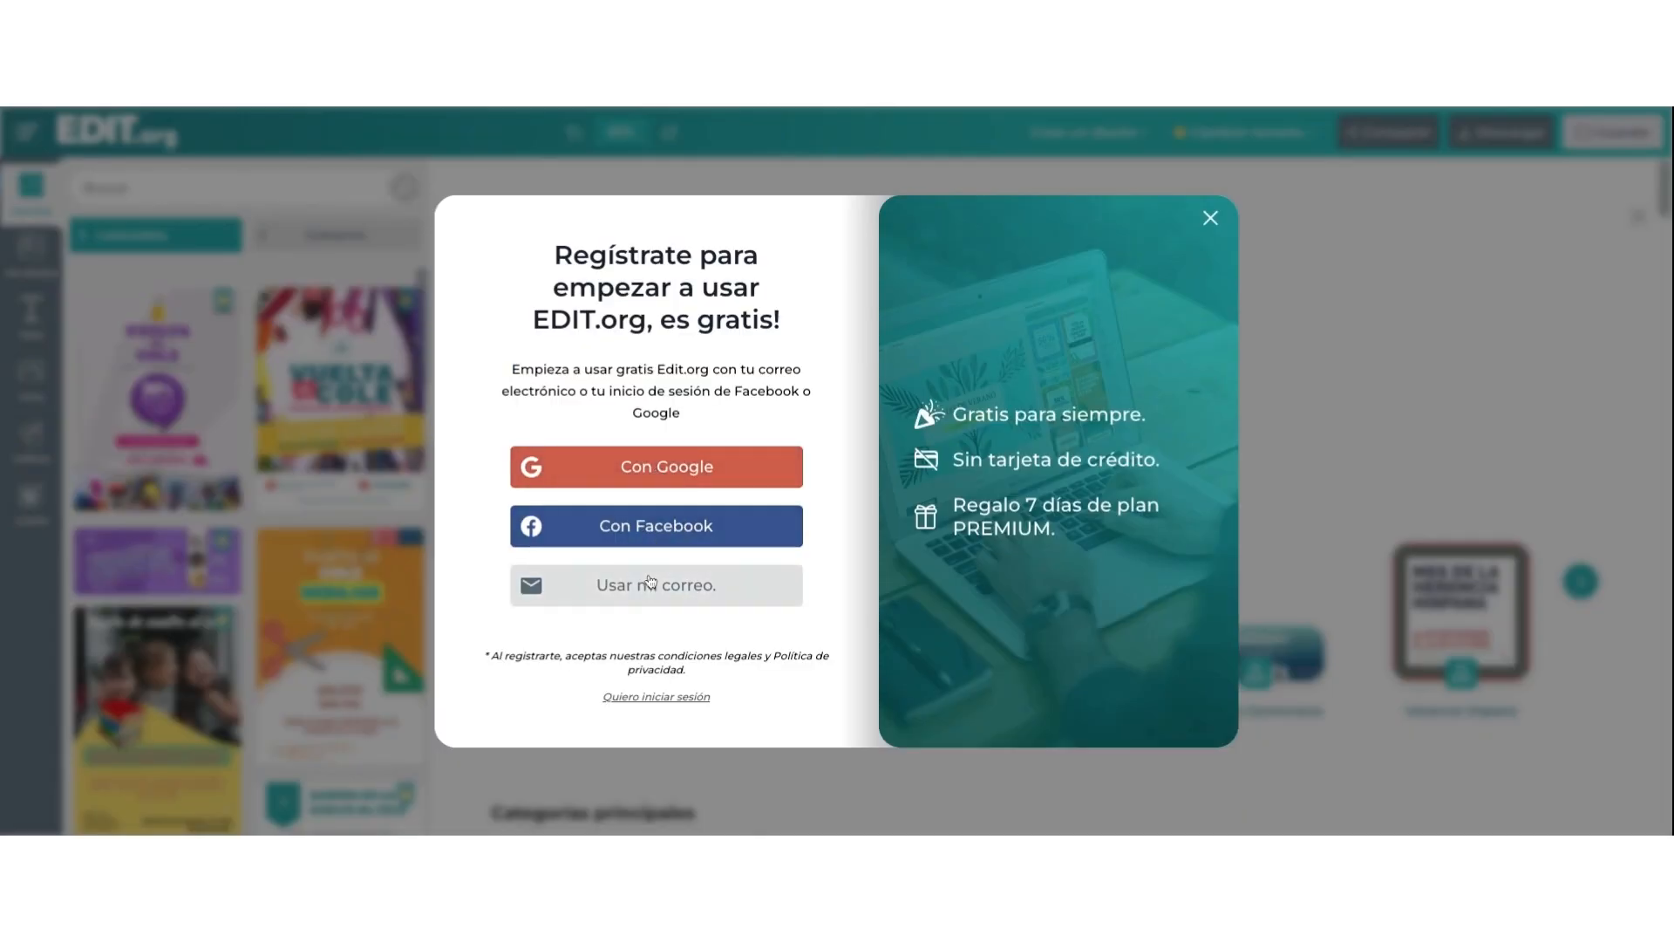
Open the e-mail registration form and return to the sign-up options
{"action": "left_click", "coordinate": [677, 584]}
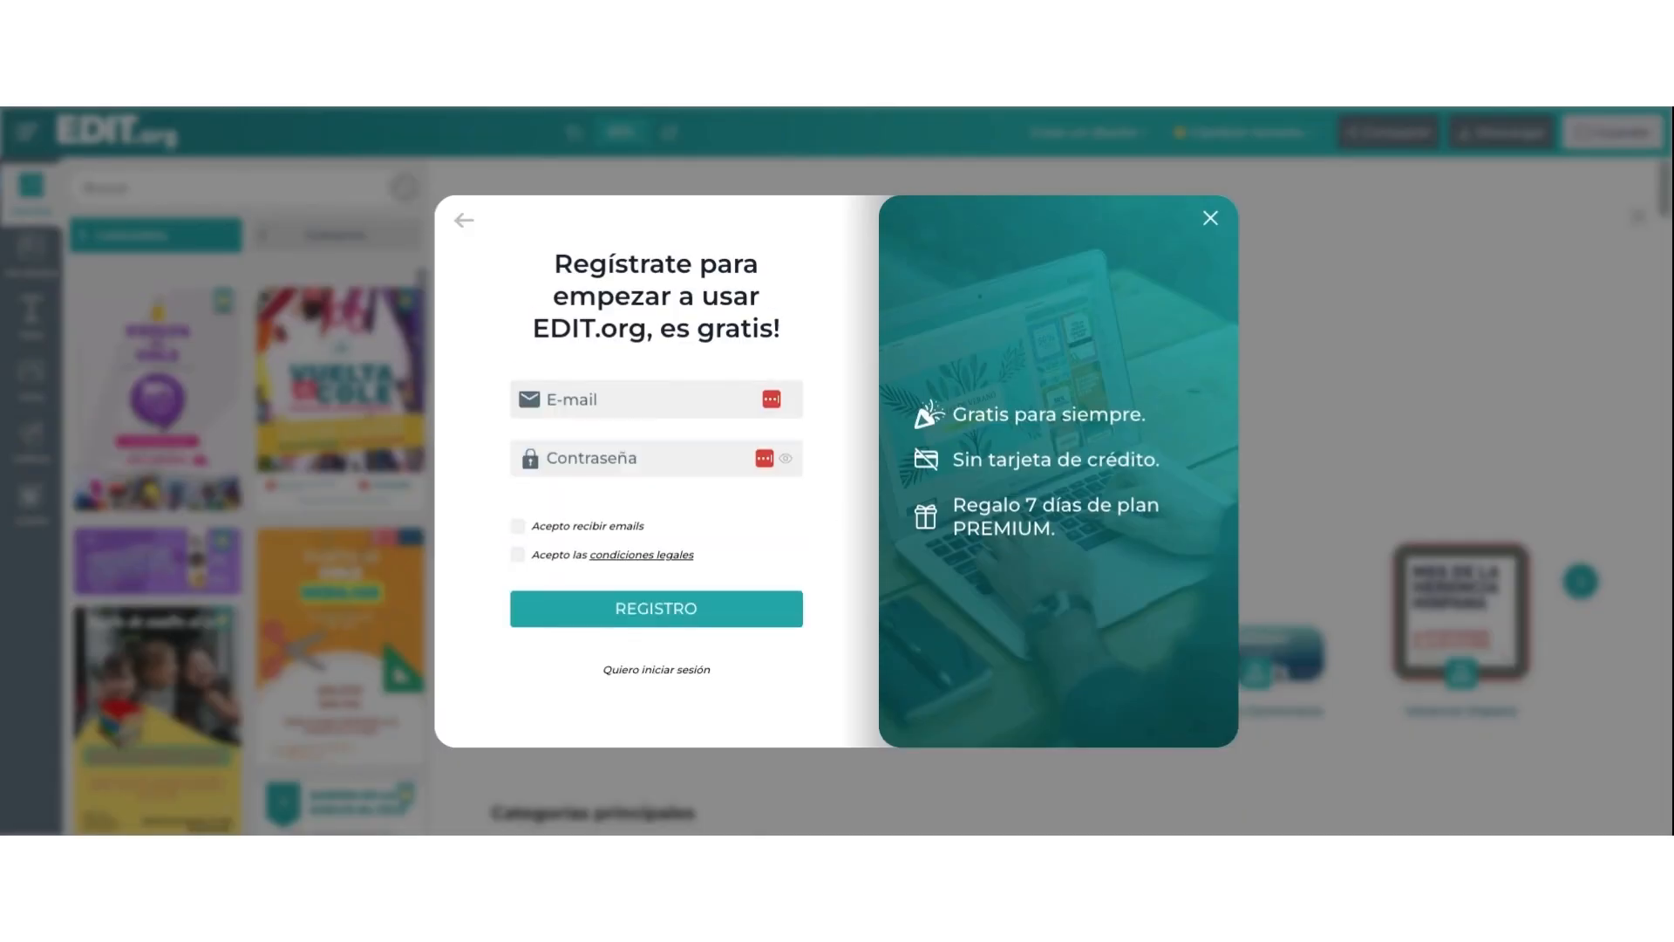
{"action": "left_click", "coordinate": [452, 225]}
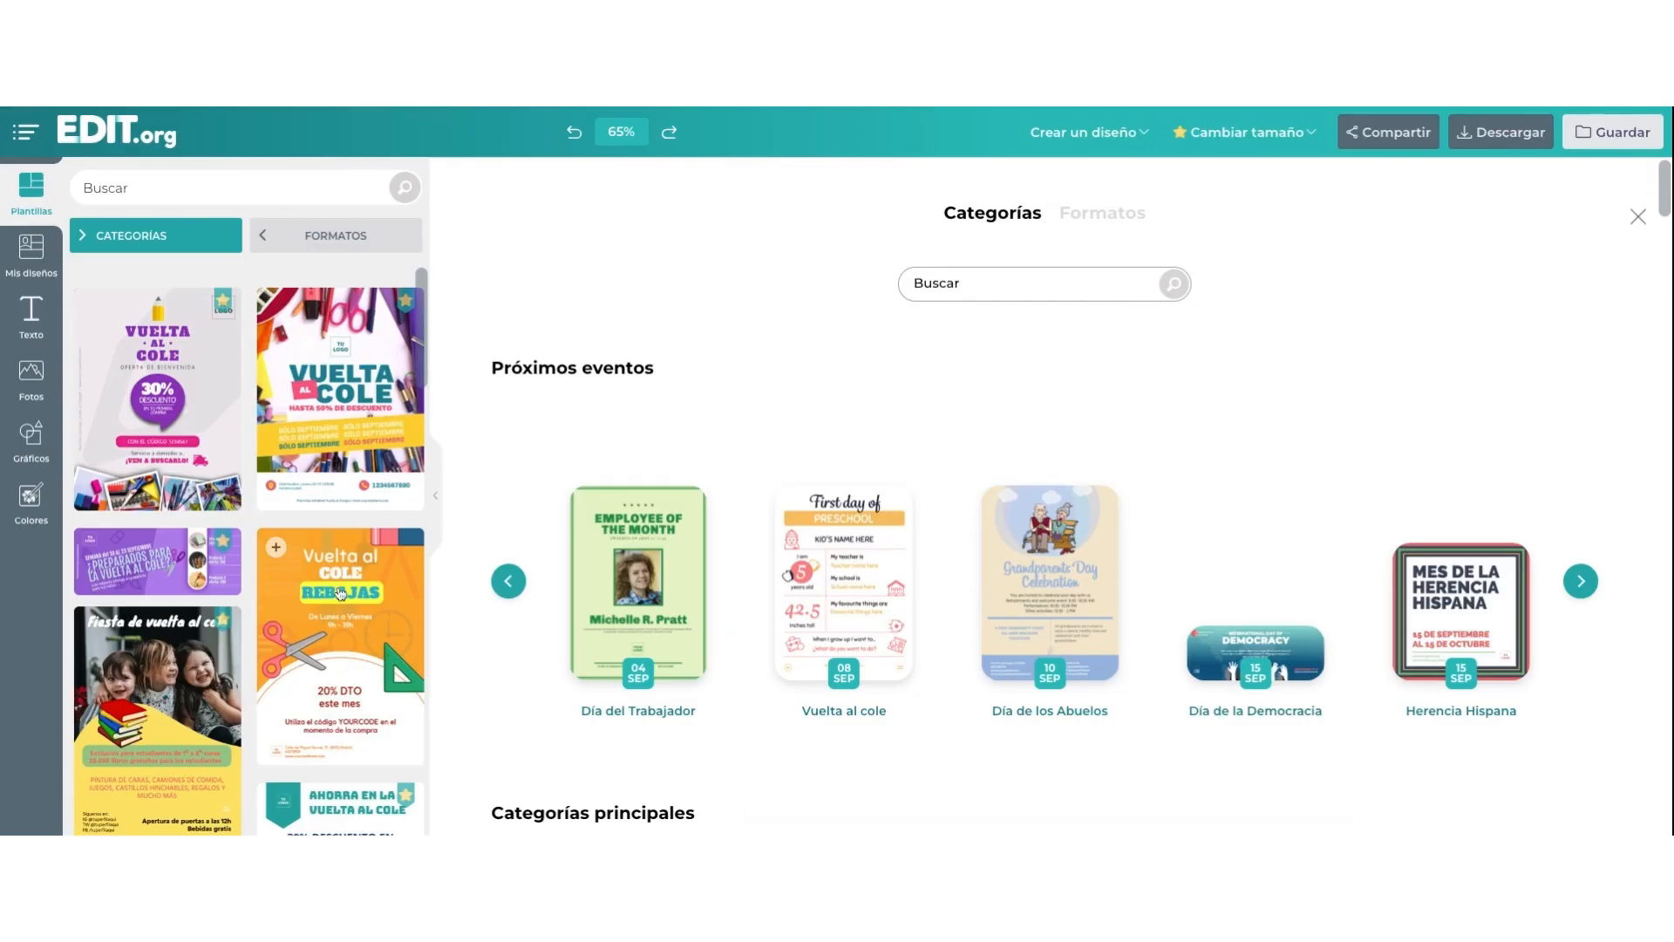
Browse the back-to-school templates and the main template categories
{"action": "scroll", "coordinate": [340, 594], "scroll_direction": "down", "scroll_amount": 10}
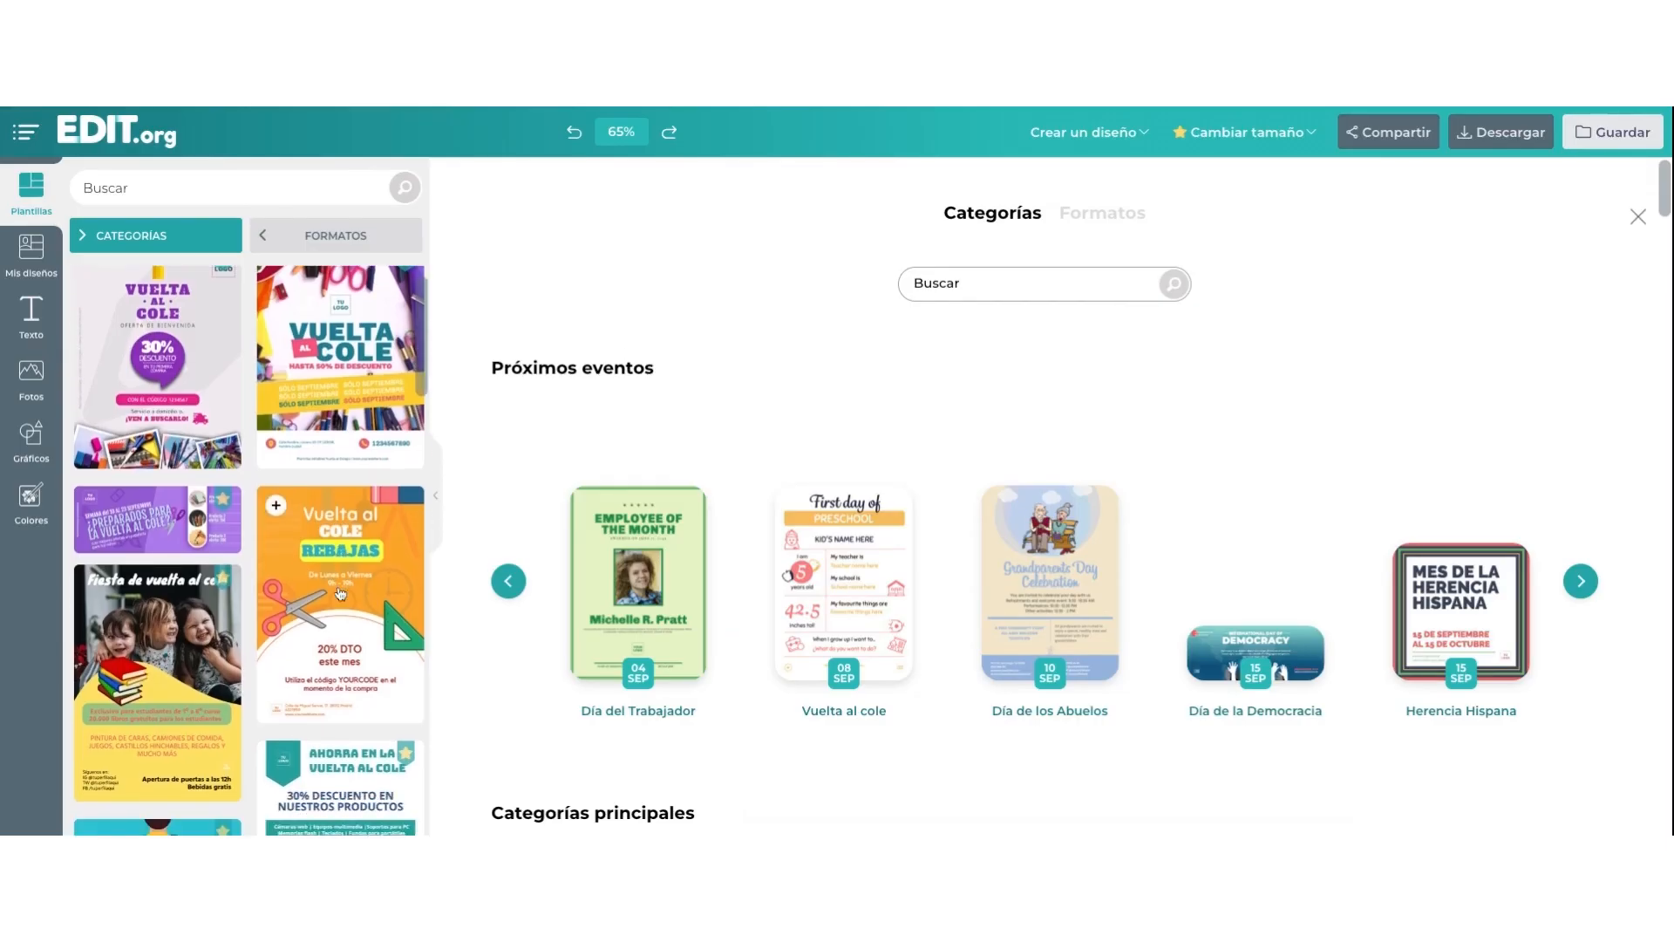
{"action": "scroll", "coordinate": [340, 594], "scroll_direction": "down", "scroll_amount": 3}
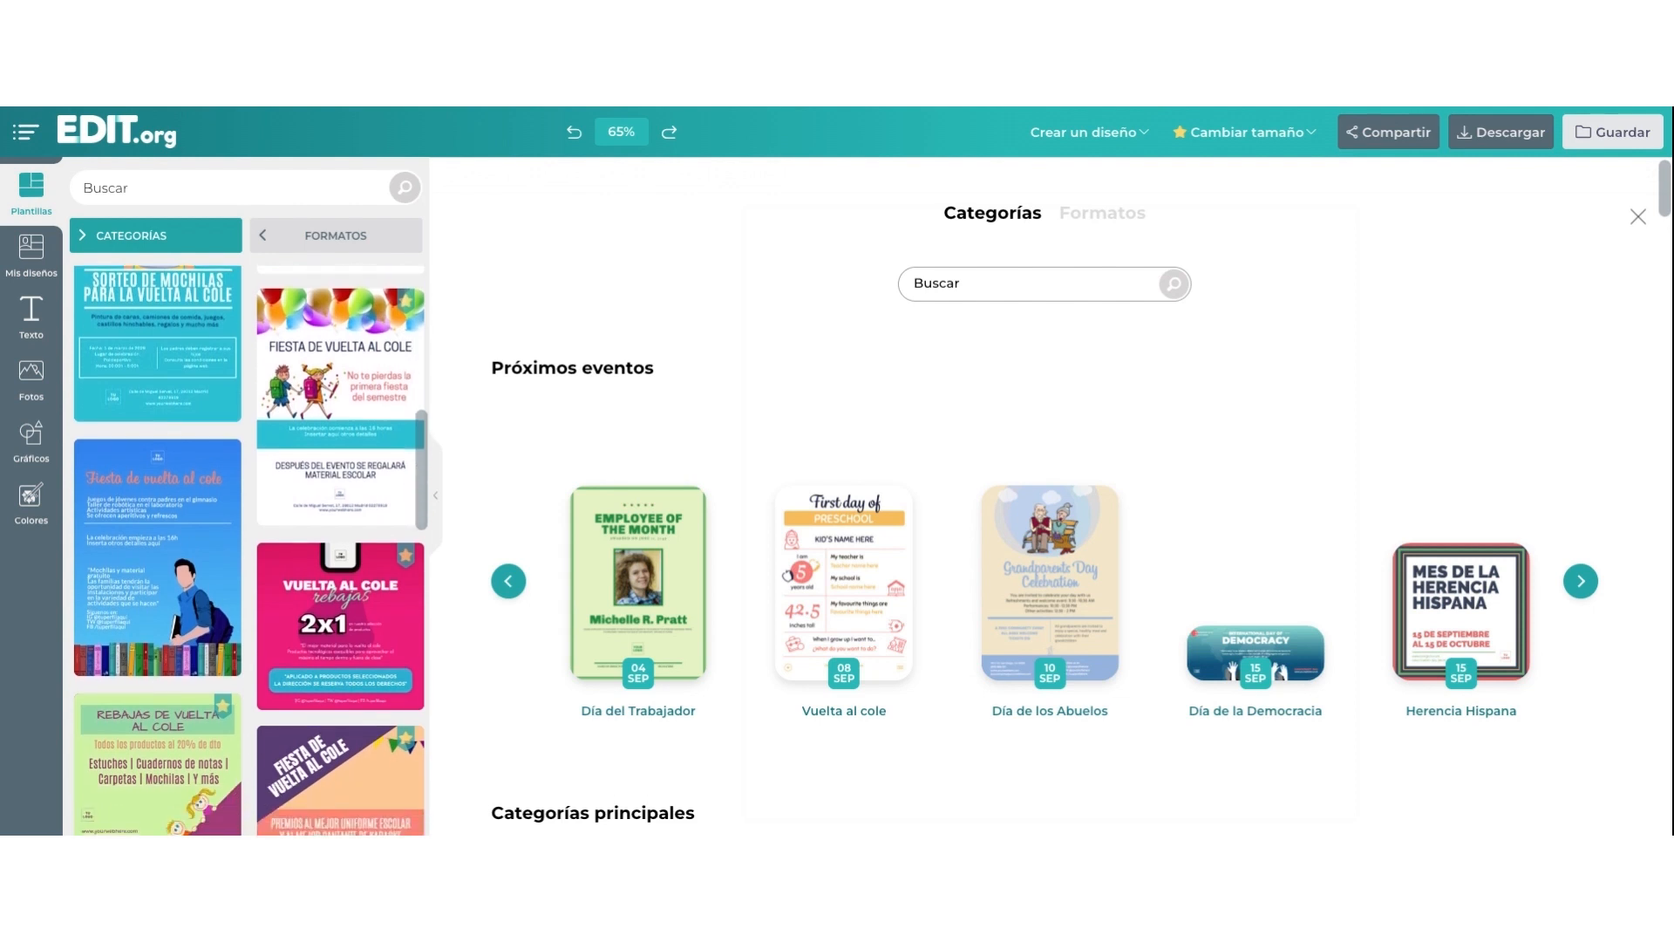
{"action": "scroll", "coordinate": [877, 548], "scroll_direction": "down", "scroll_amount": 1}
{"action": "scroll", "coordinate": [876, 548], "scroll_direction": "down", "scroll_amount": 4}
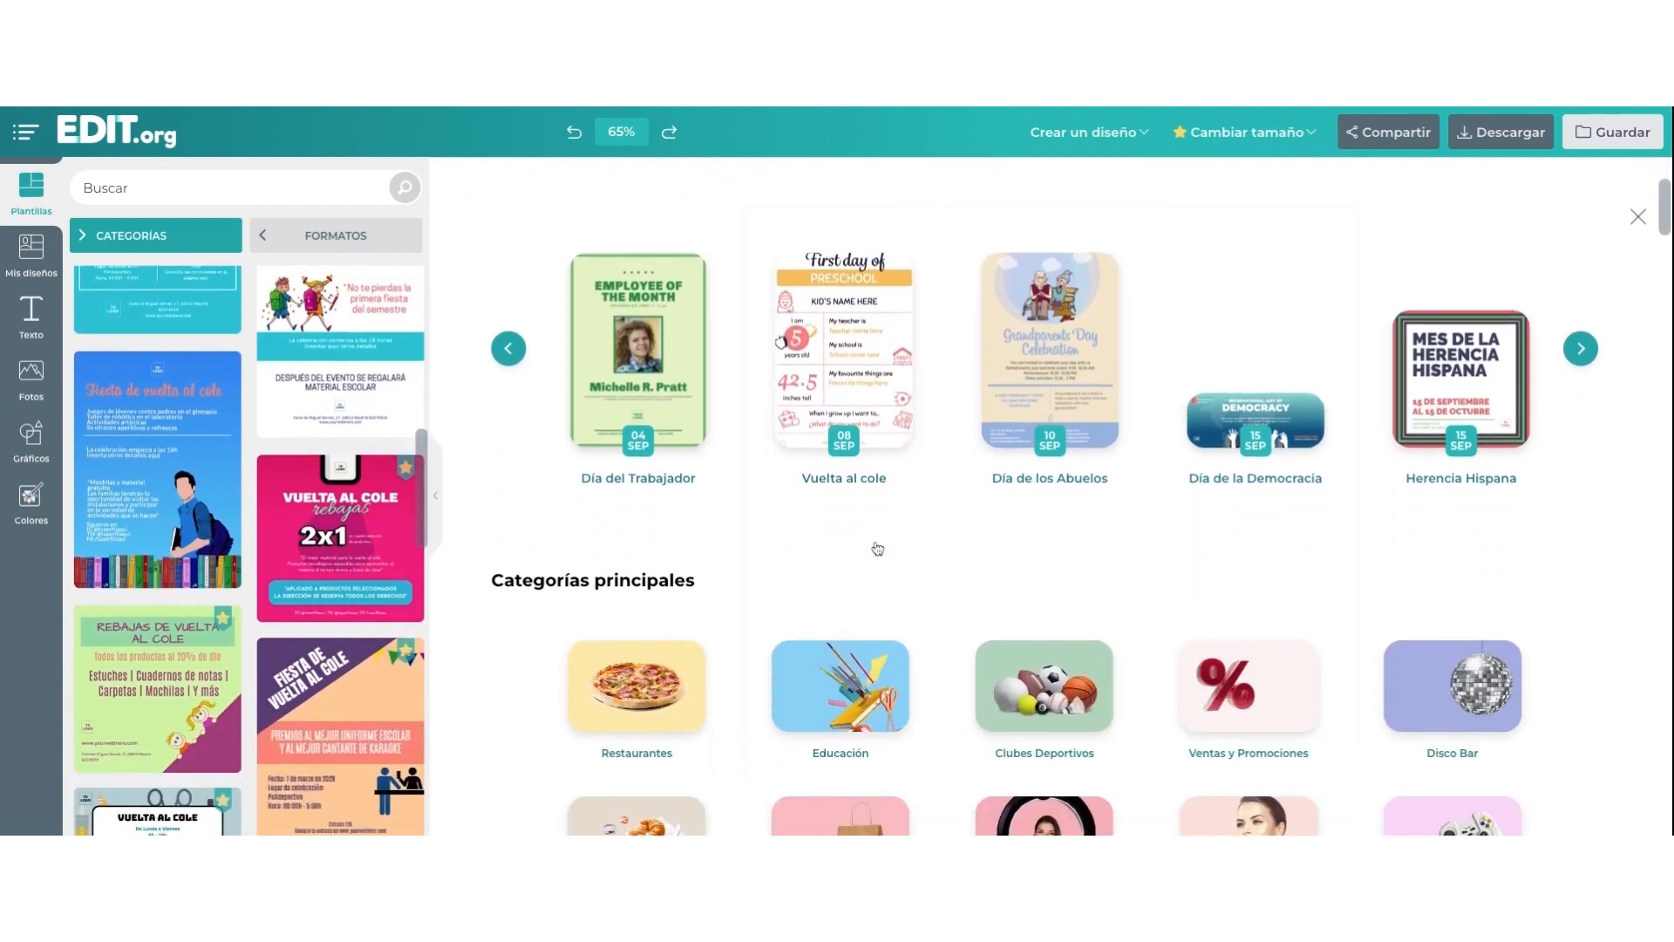
{"action": "scroll", "coordinate": [877, 548], "scroll_direction": "down", "scroll_amount": 5}
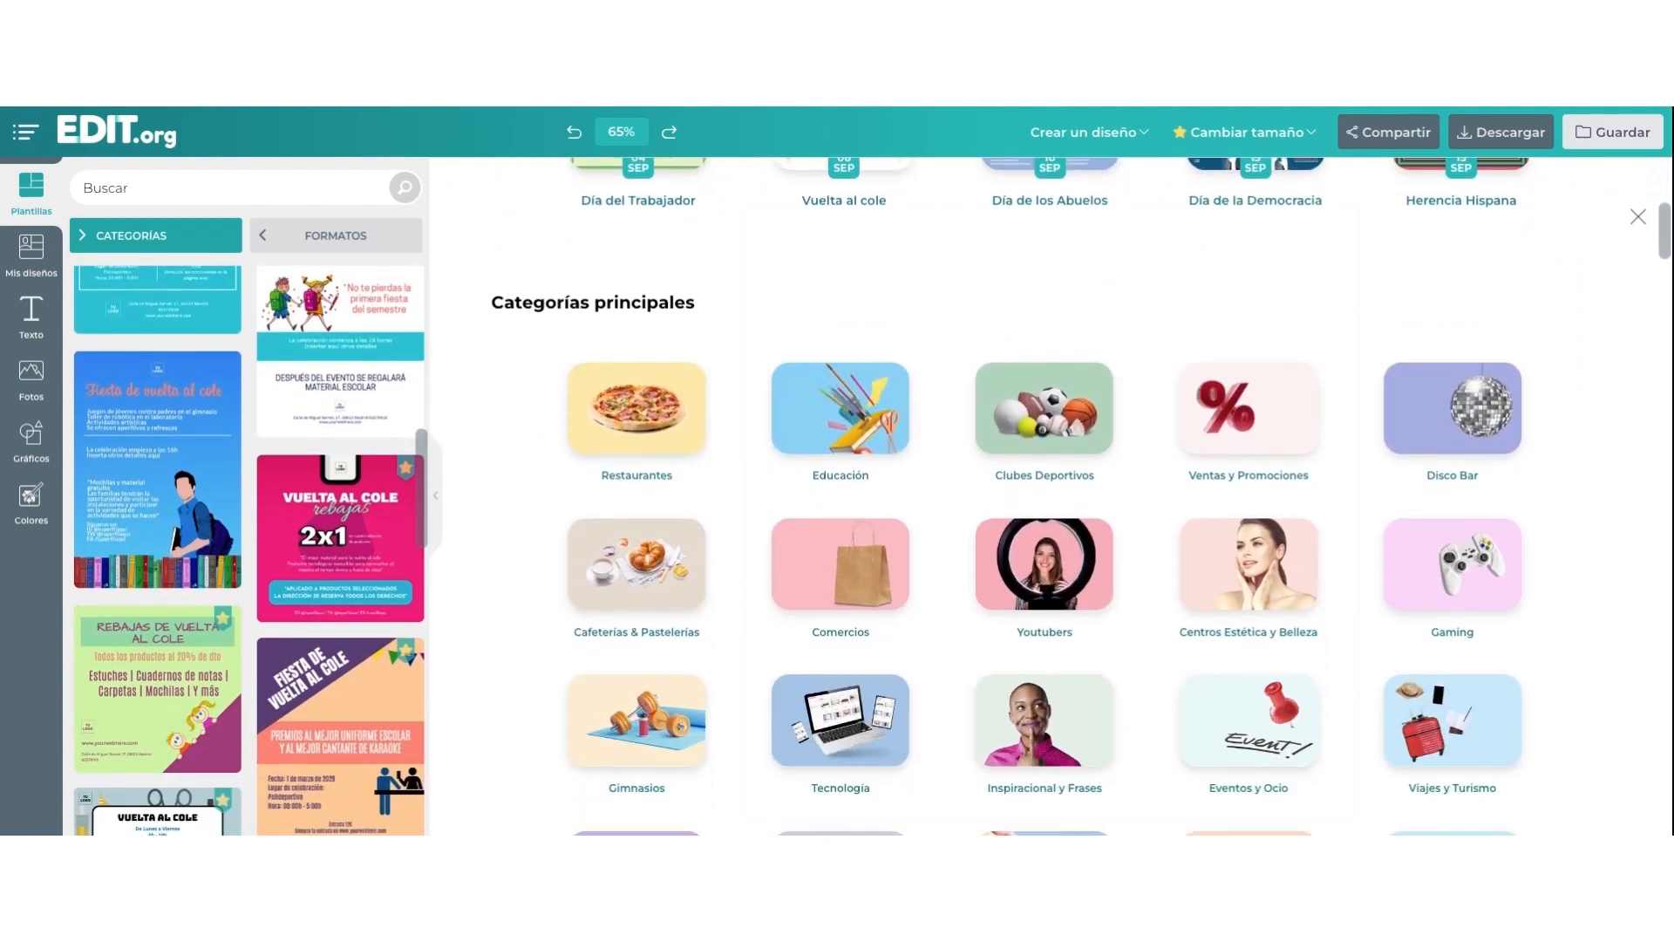
{"action": "scroll", "coordinate": [876, 548], "scroll_direction": "down", "scroll_amount": 6}
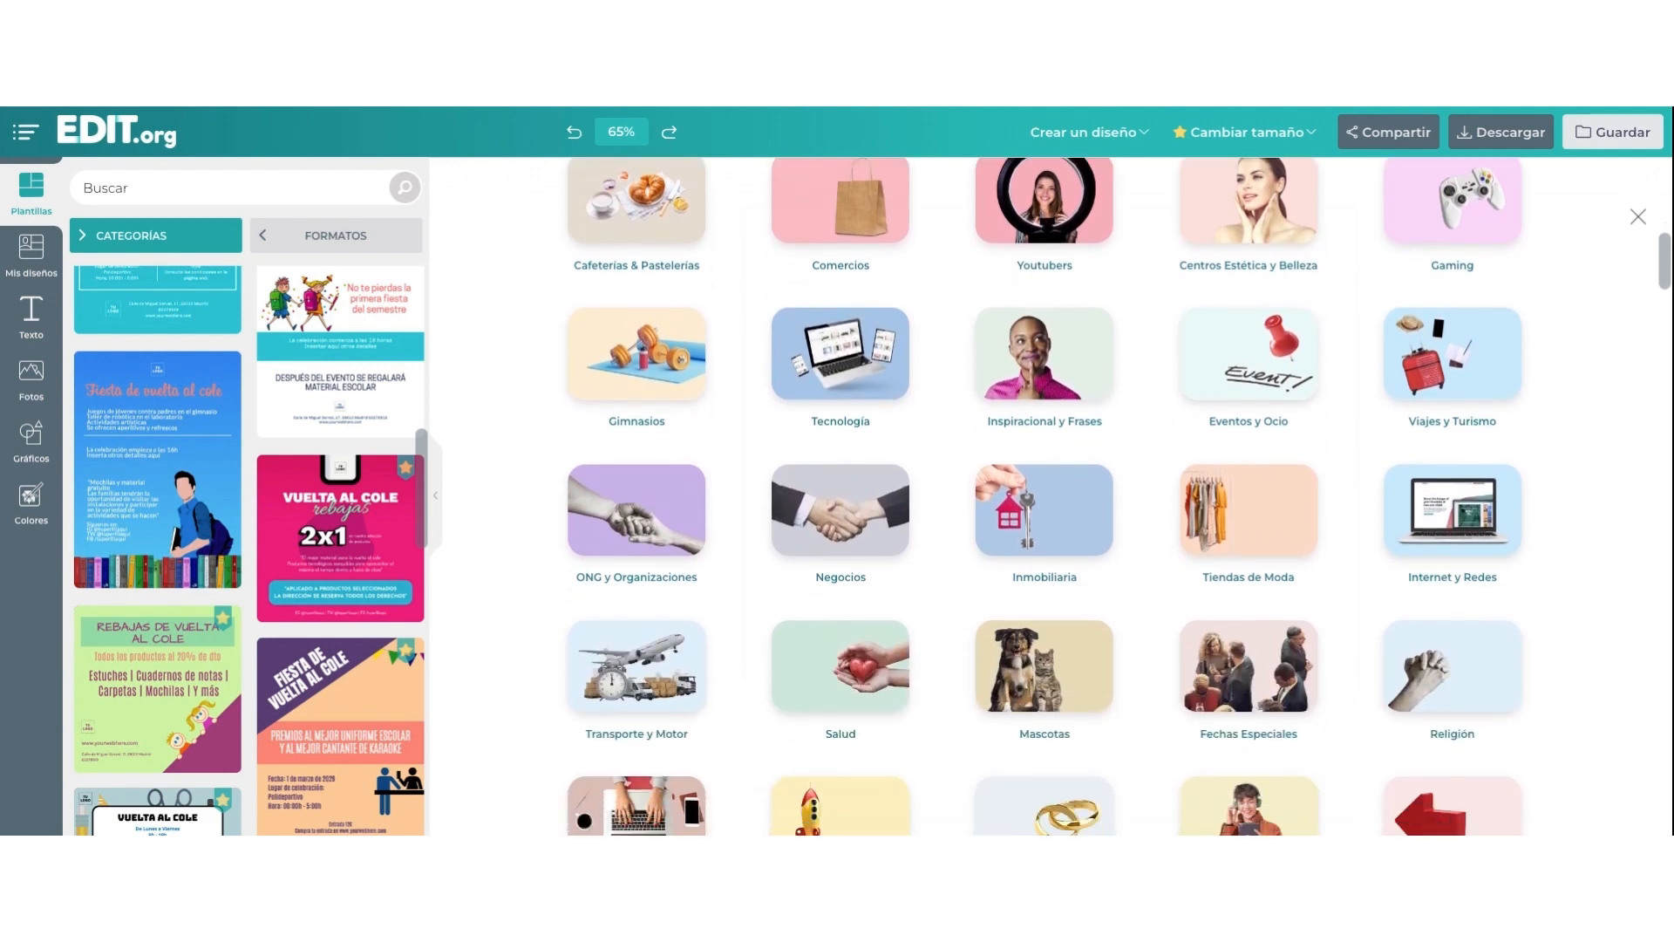
{"action": "scroll", "coordinate": [876, 547], "scroll_direction": "down", "scroll_amount": 3}
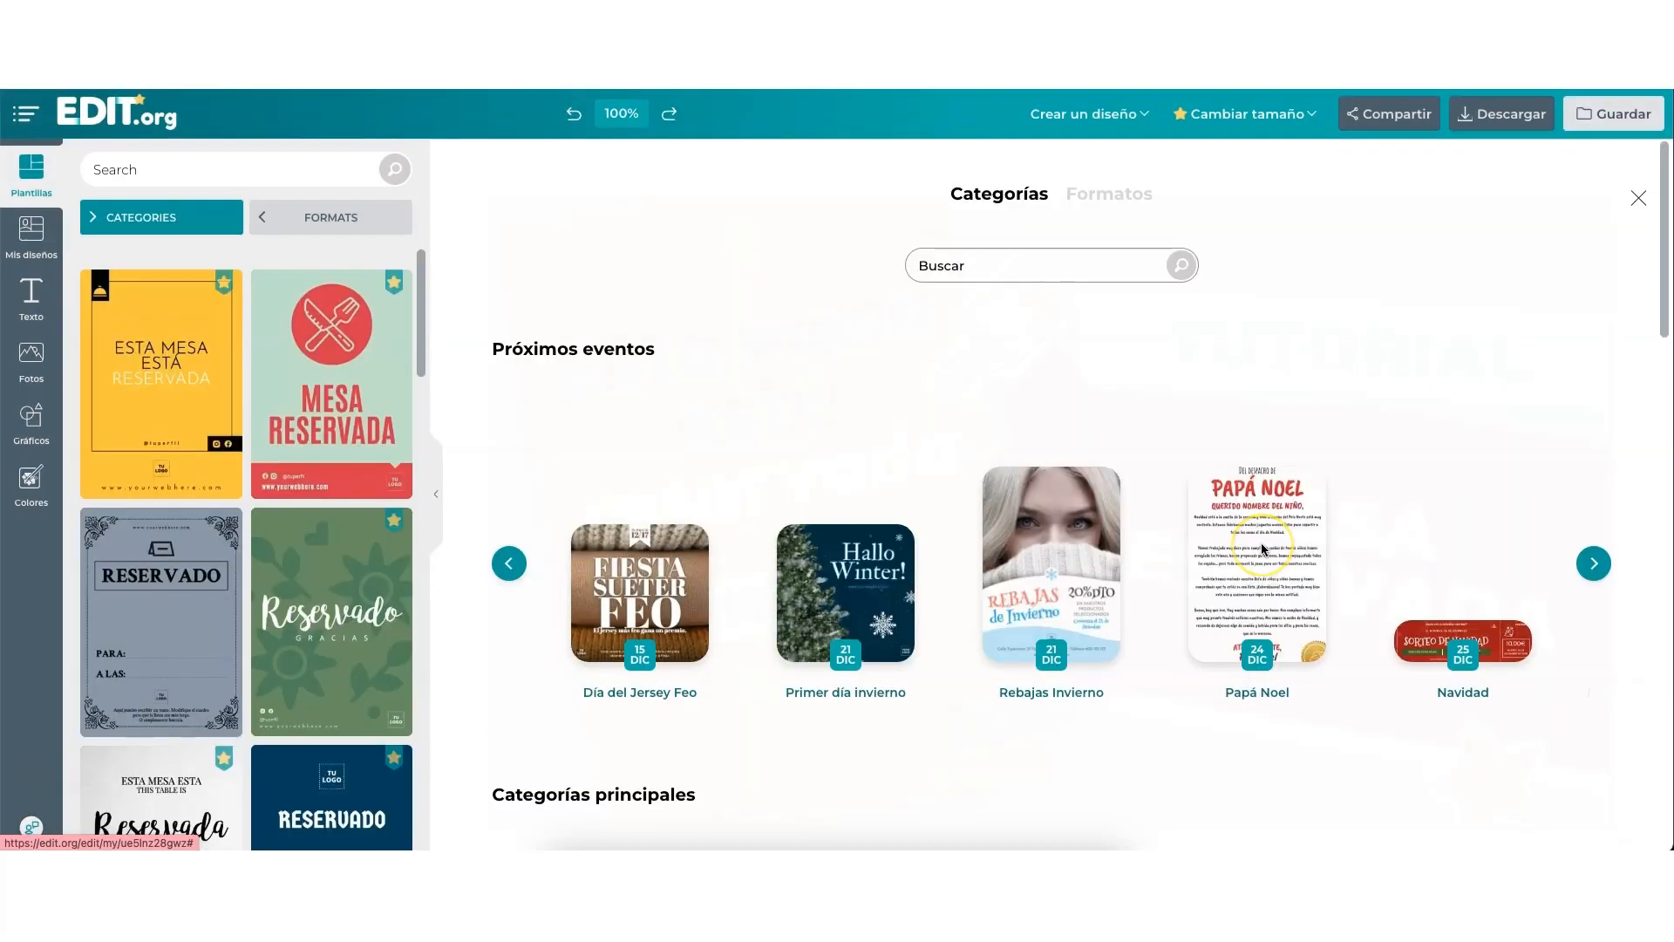
Open the Bodas category and its Tarjetas de Dama de Honor subcategory
{"action": "scroll", "coordinate": [1261, 547], "scroll_direction": "down", "scroll_amount": 7}
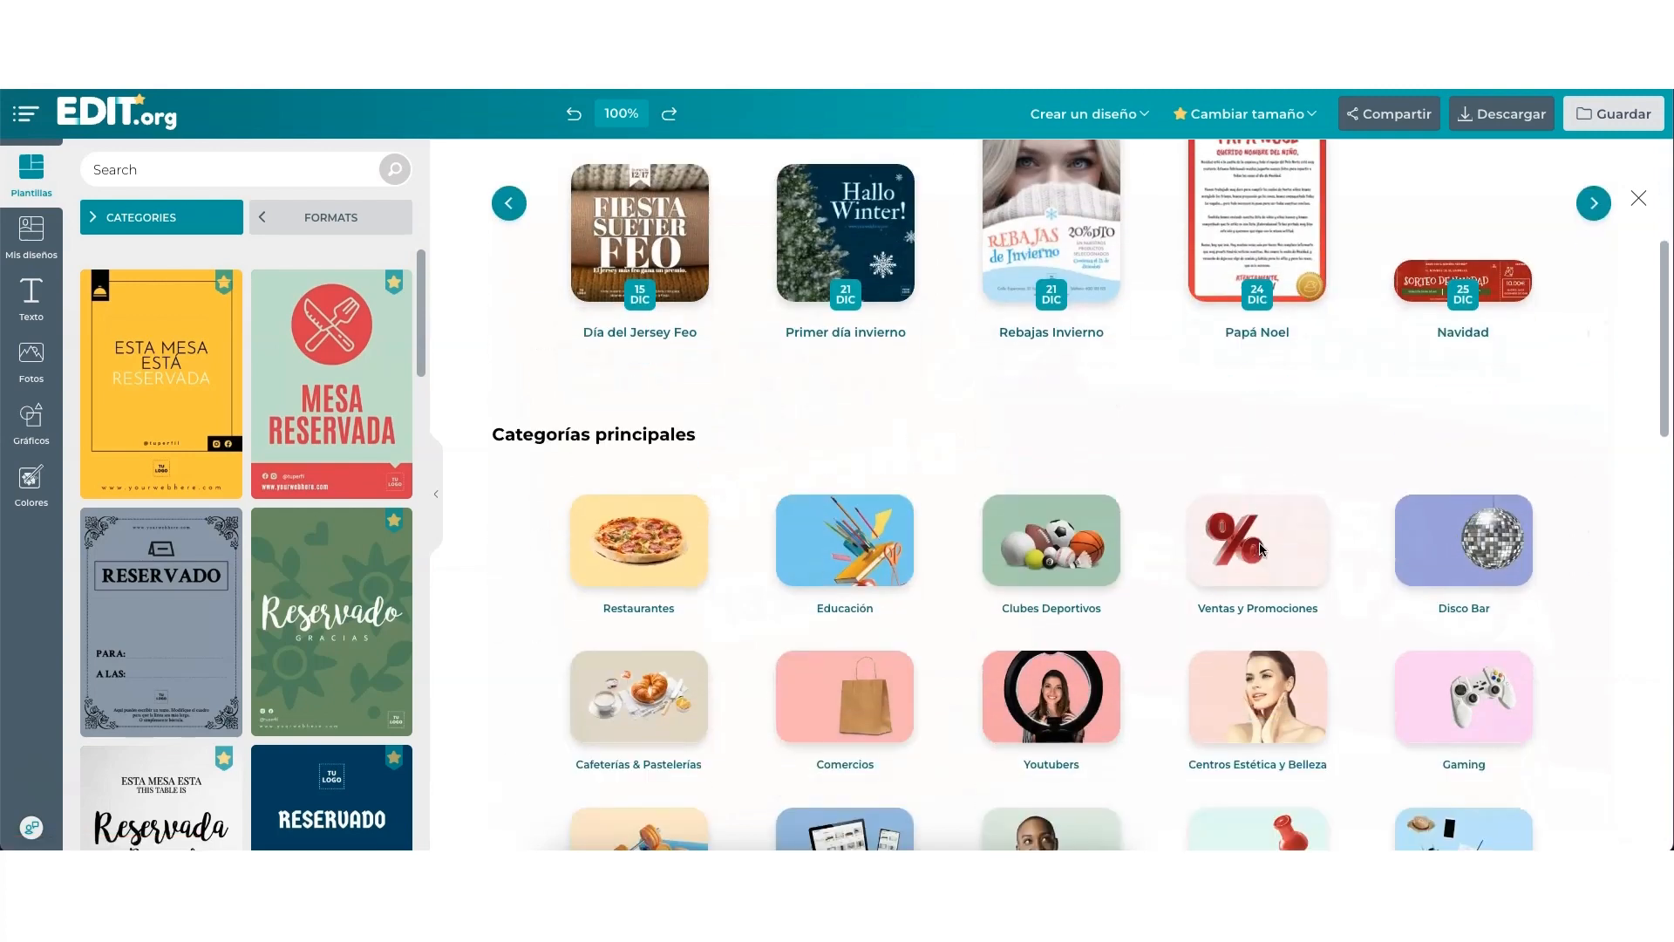
{"action": "scroll", "coordinate": [1261, 548], "scroll_direction": "down", "scroll_amount": 7}
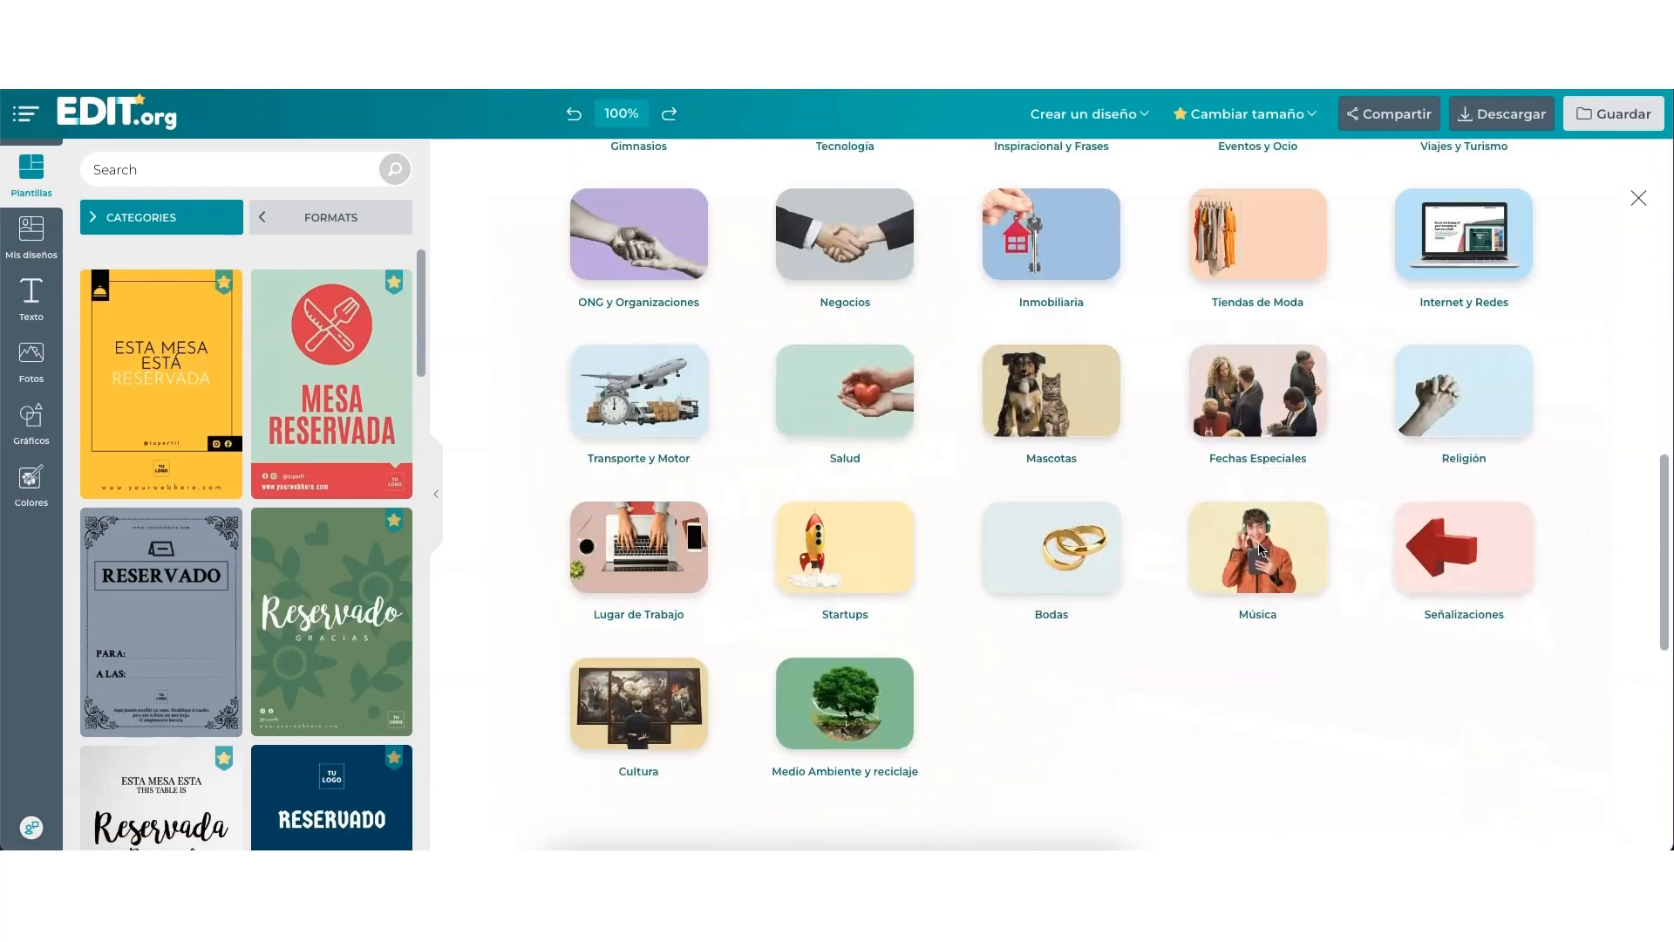
{"action": "left_click", "coordinate": [1085, 549]}
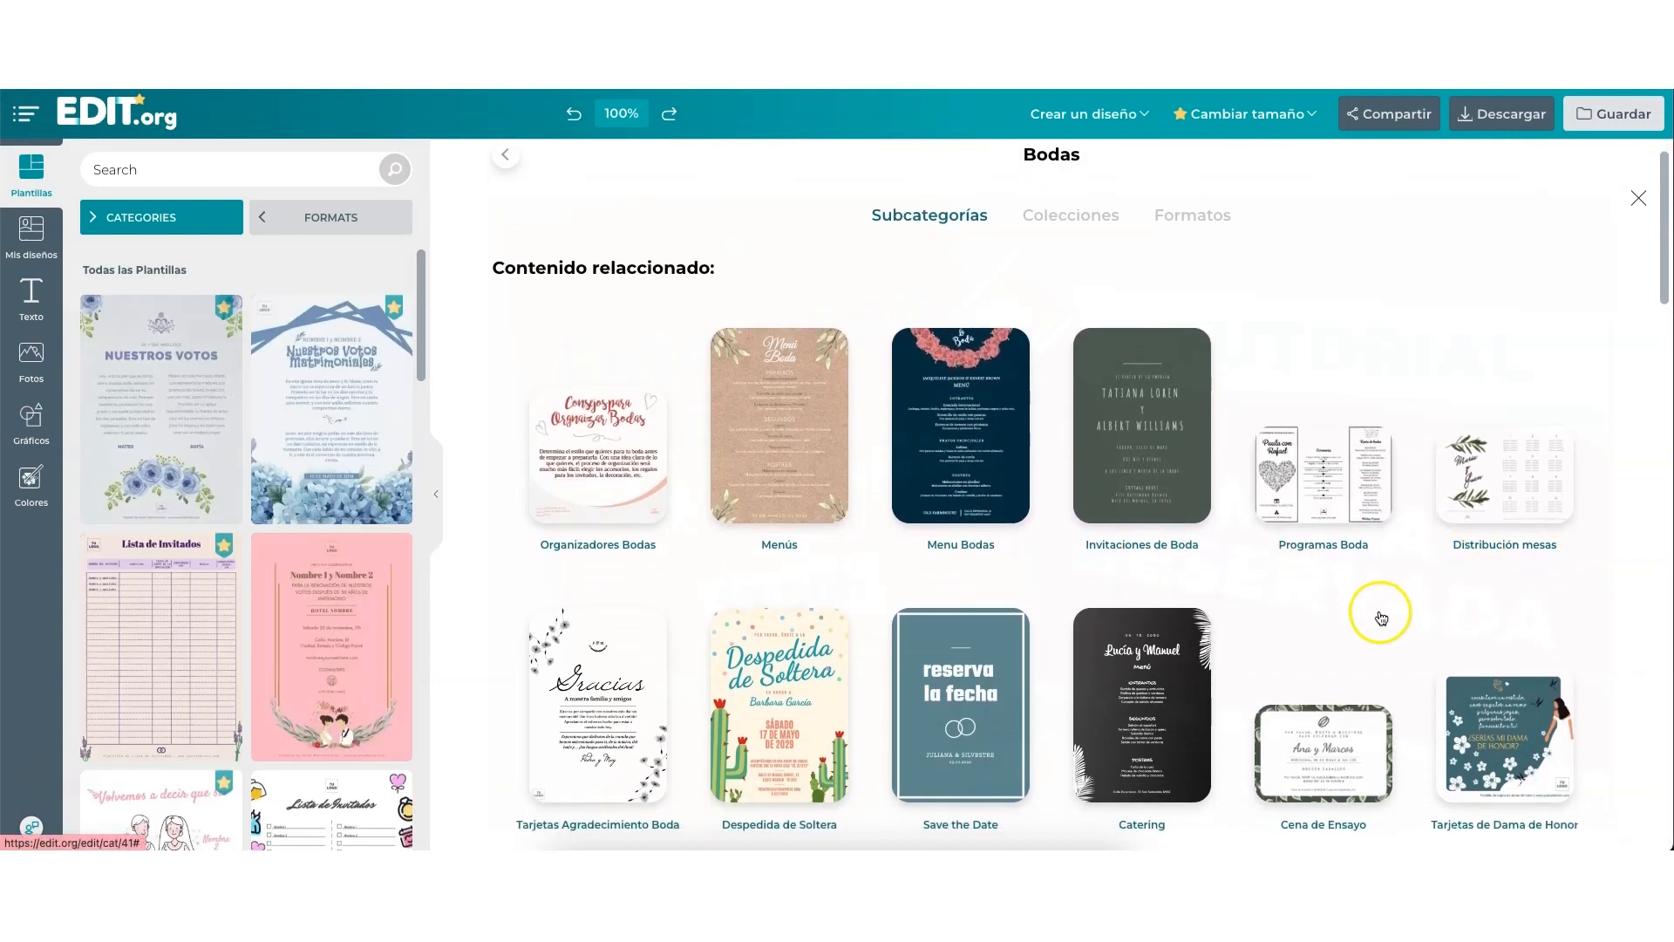
{"action": "scroll", "coordinate": [1383, 605], "scroll_direction": "down", "scroll_amount": 2}
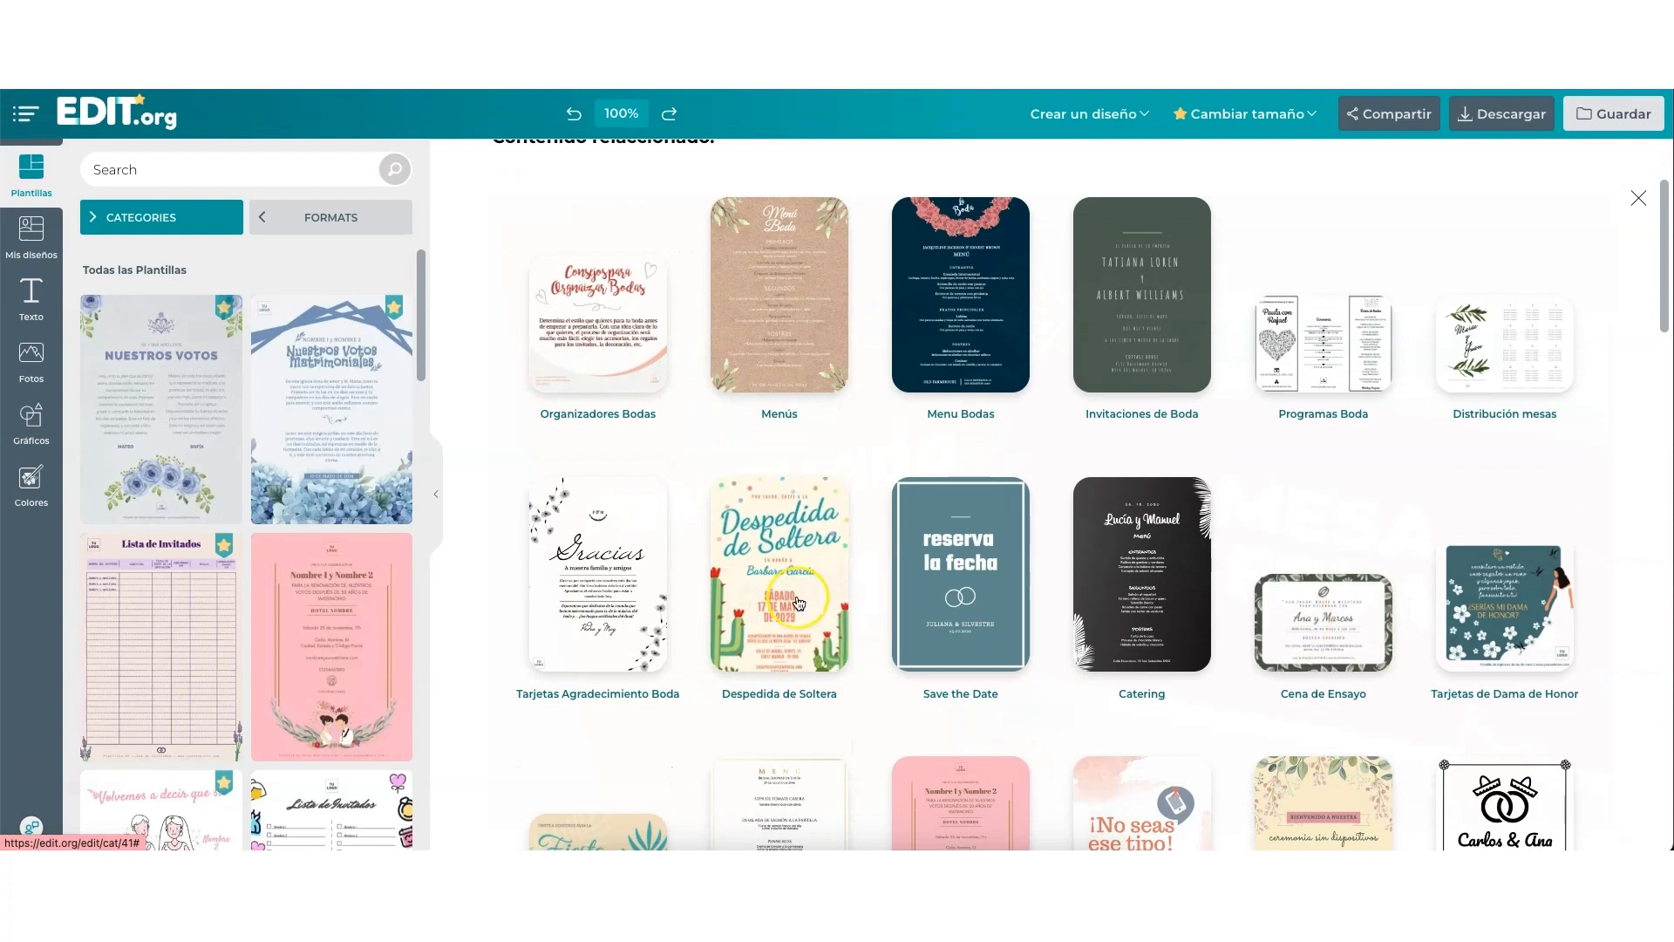
{"action": "scroll", "coordinate": [1482, 540], "scroll_direction": "down", "scroll_amount": 1}
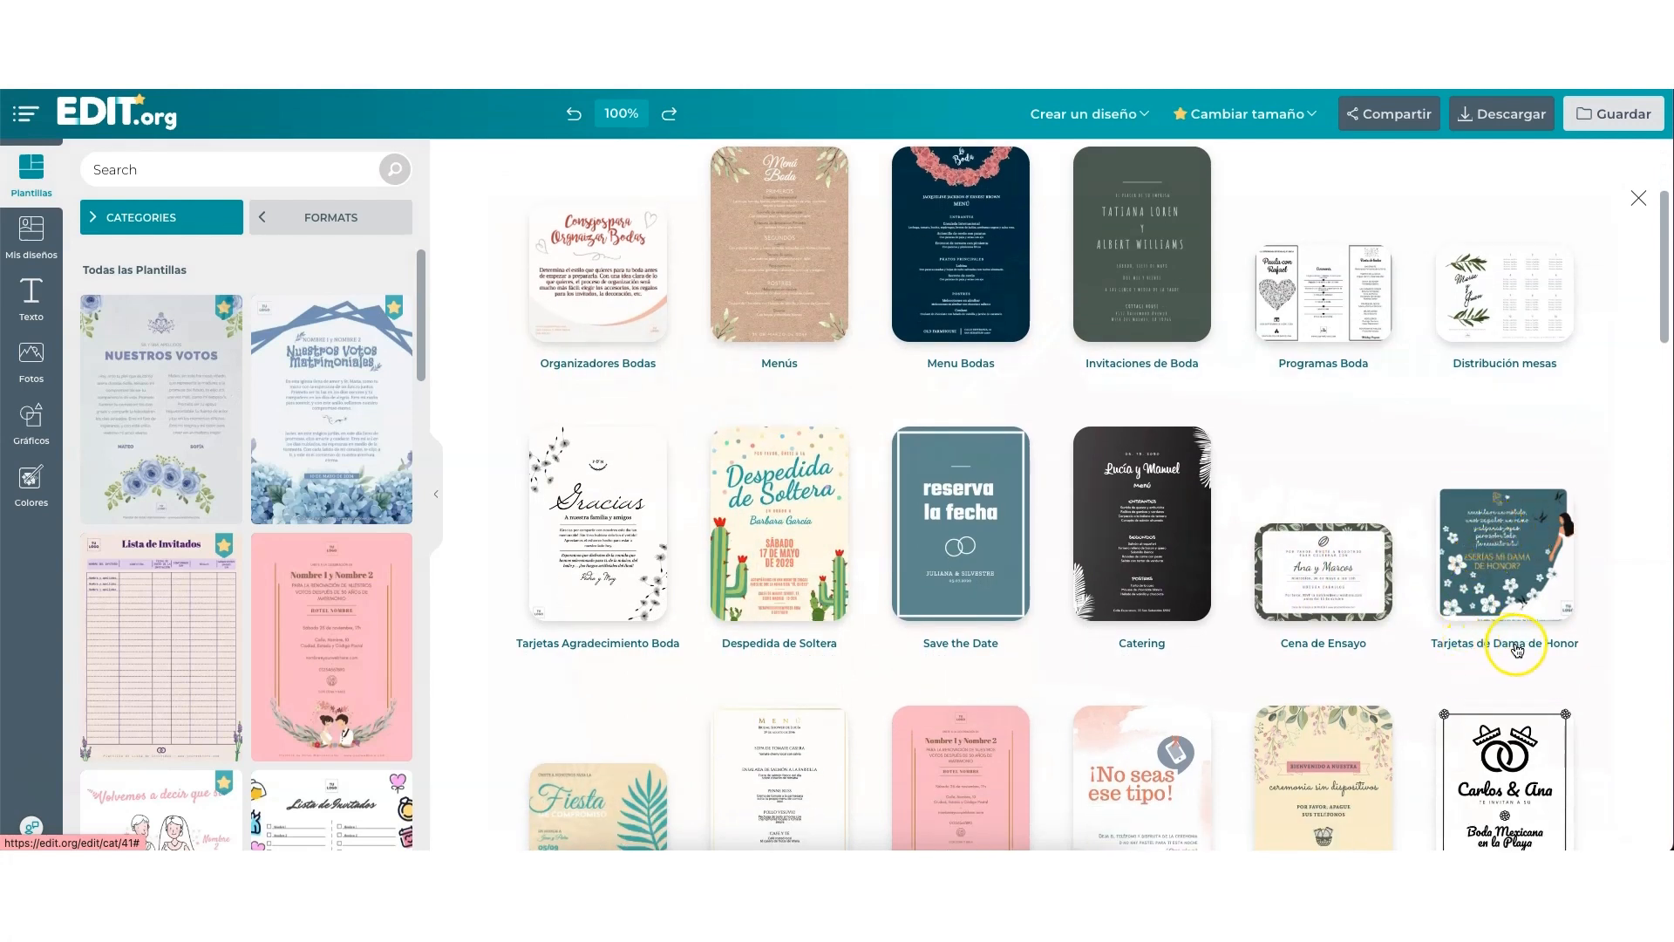
{"action": "left_click", "coordinate": [1517, 645]}
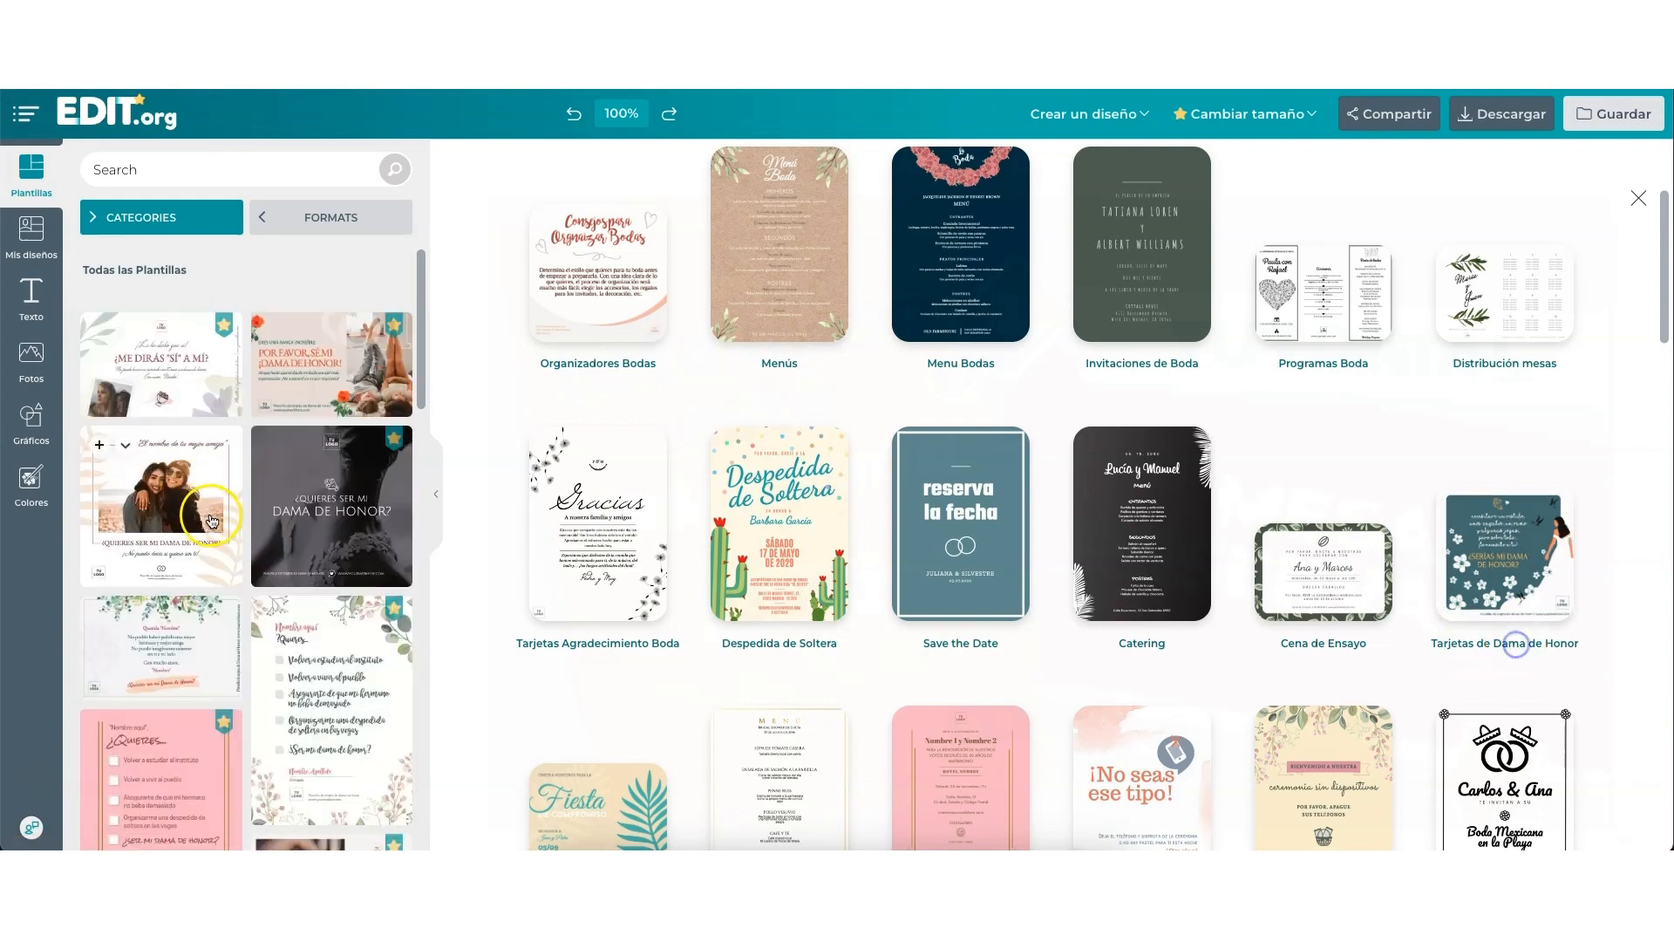
Load the bridesmaid card template that has a photo of two friends hugging on a beach
{"action": "scroll", "coordinate": [209, 523], "scroll_direction": "down", "scroll_amount": 1}
{"action": "scroll", "coordinate": [212, 523], "scroll_direction": "down", "scroll_amount": 1}
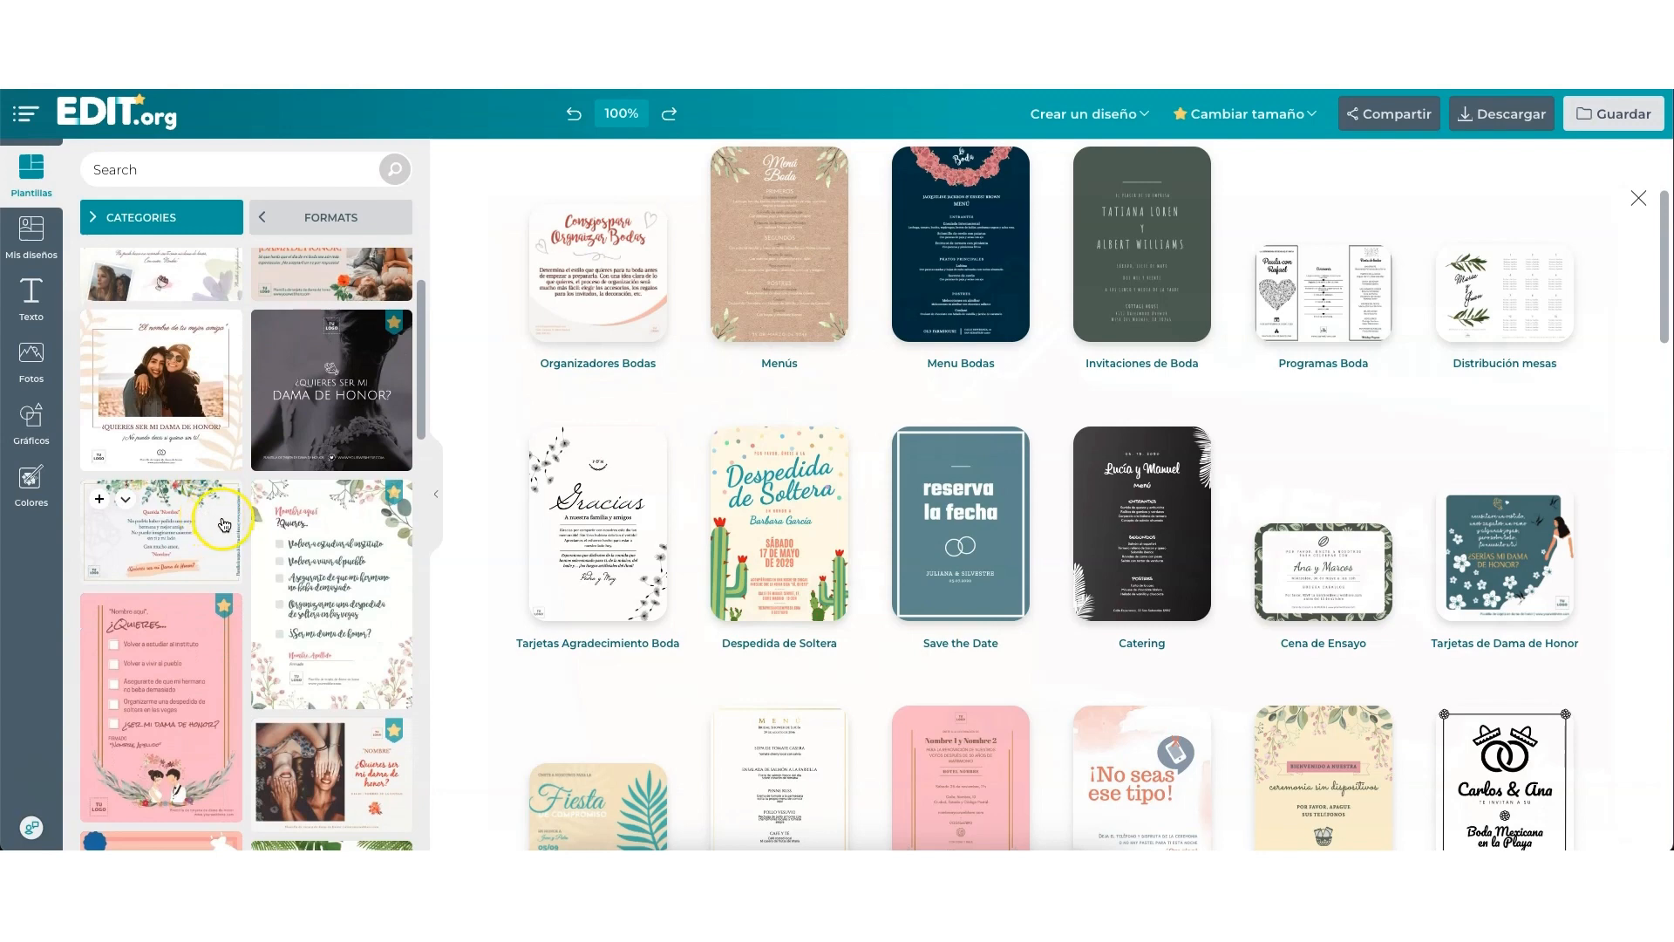
{"action": "left_click", "coordinate": [166, 397]}
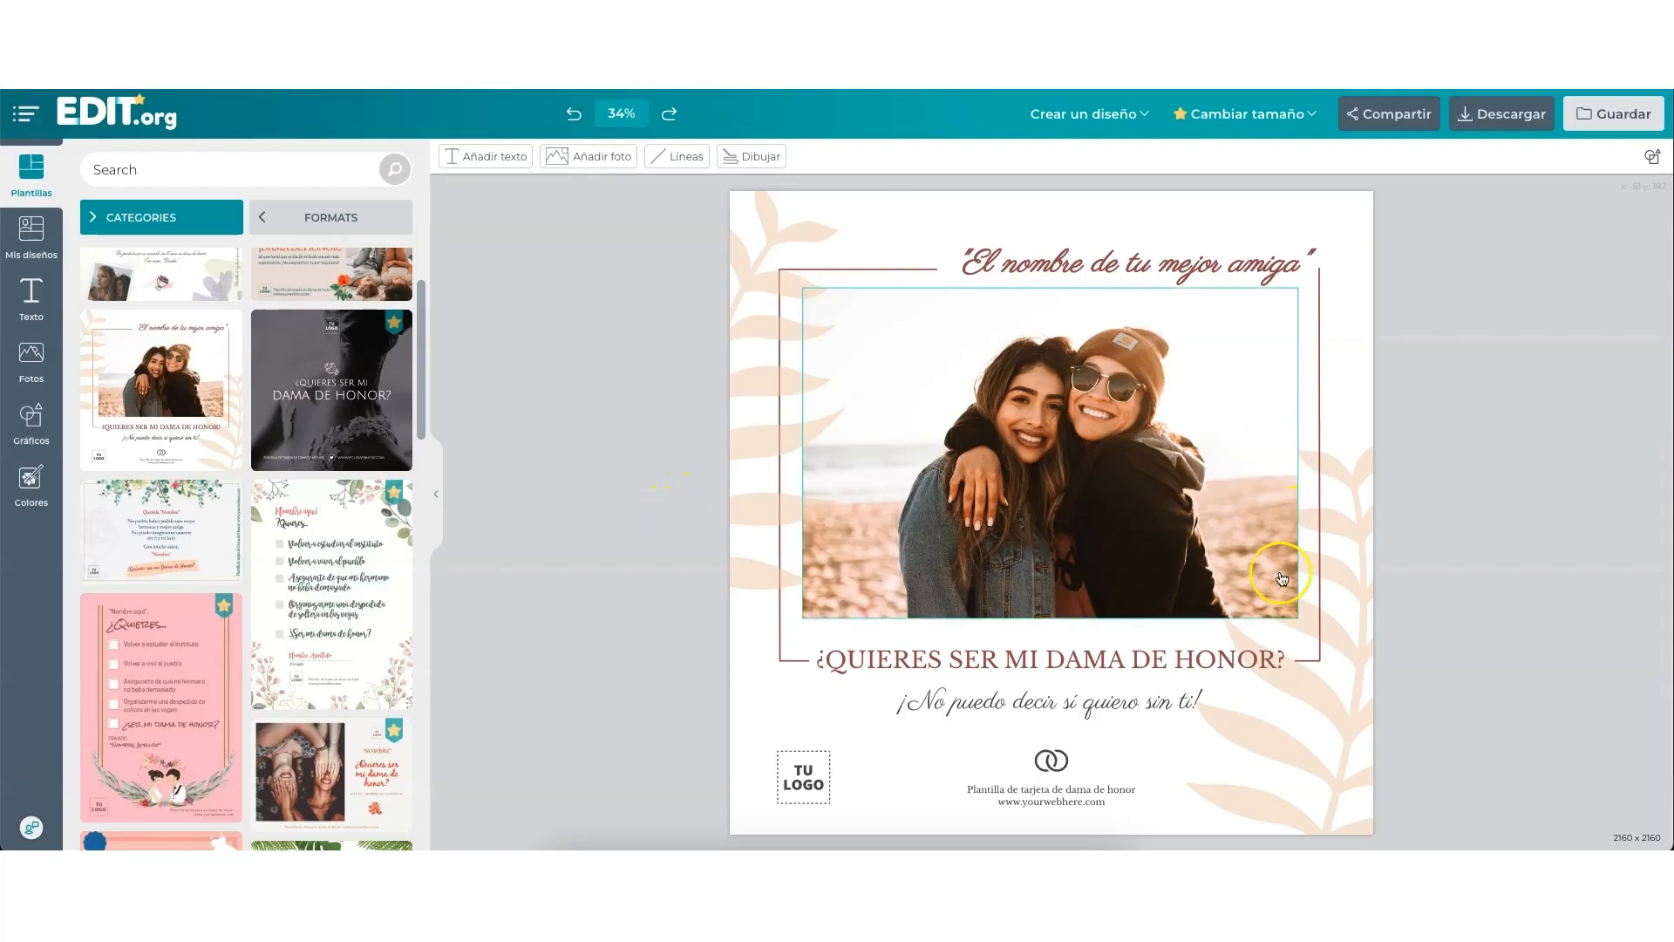
Save the card to the personal designs and collapse the side panel
{"action": "left_click", "coordinate": [1594, 121]}
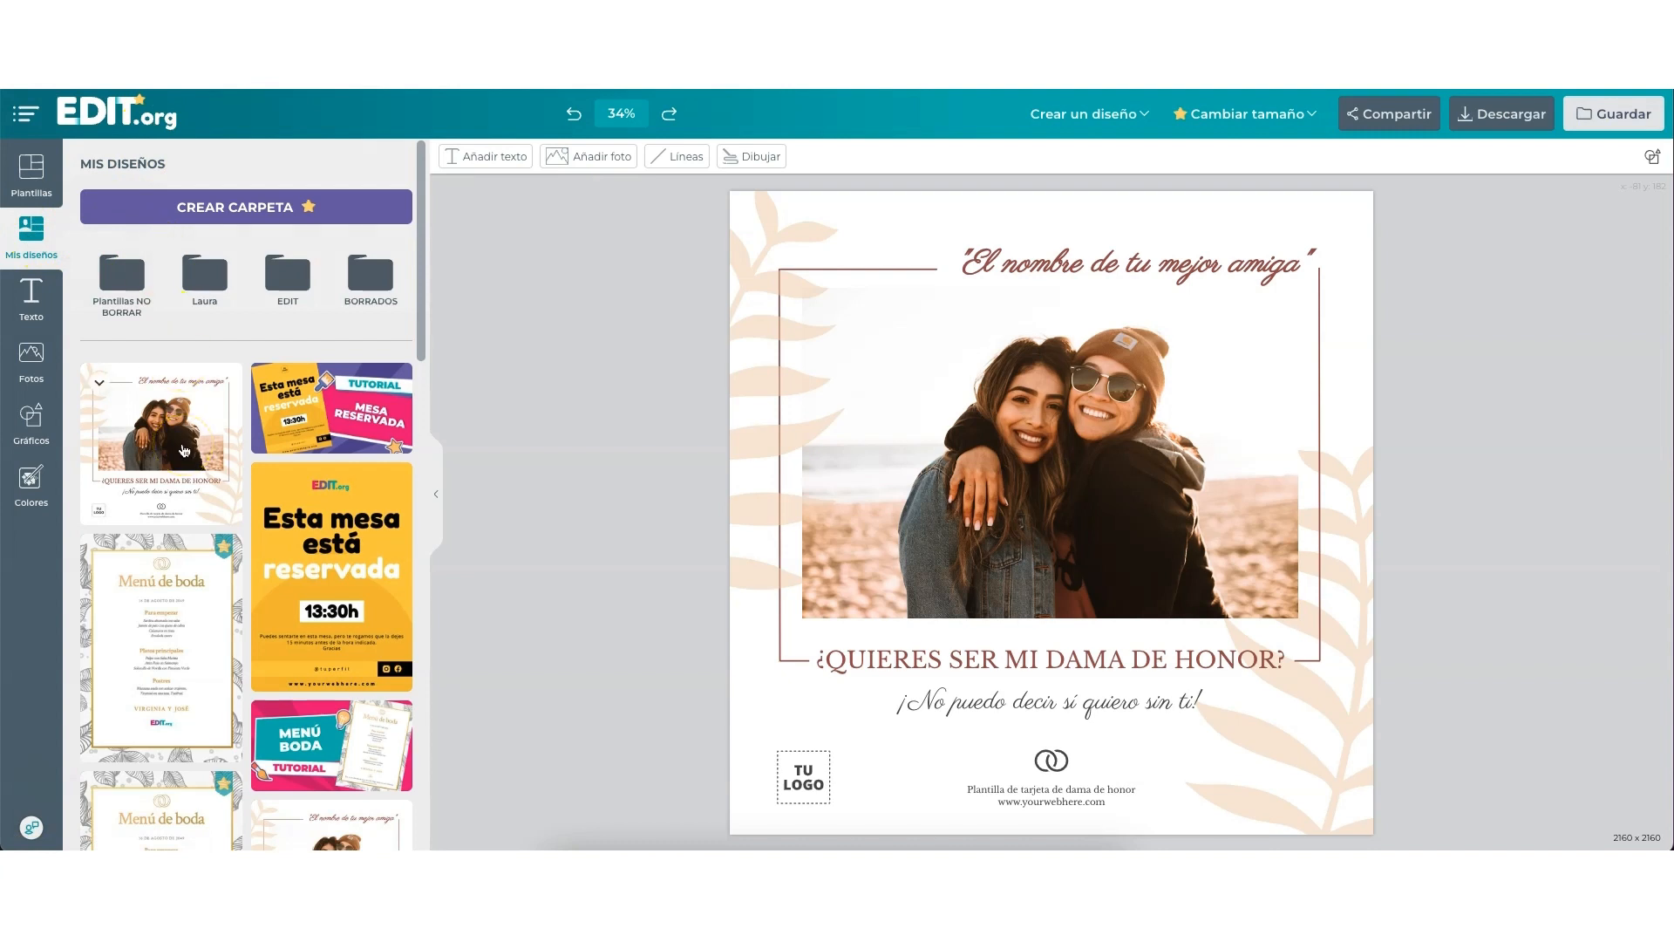
{"action": "left_click", "coordinate": [475, 475]}
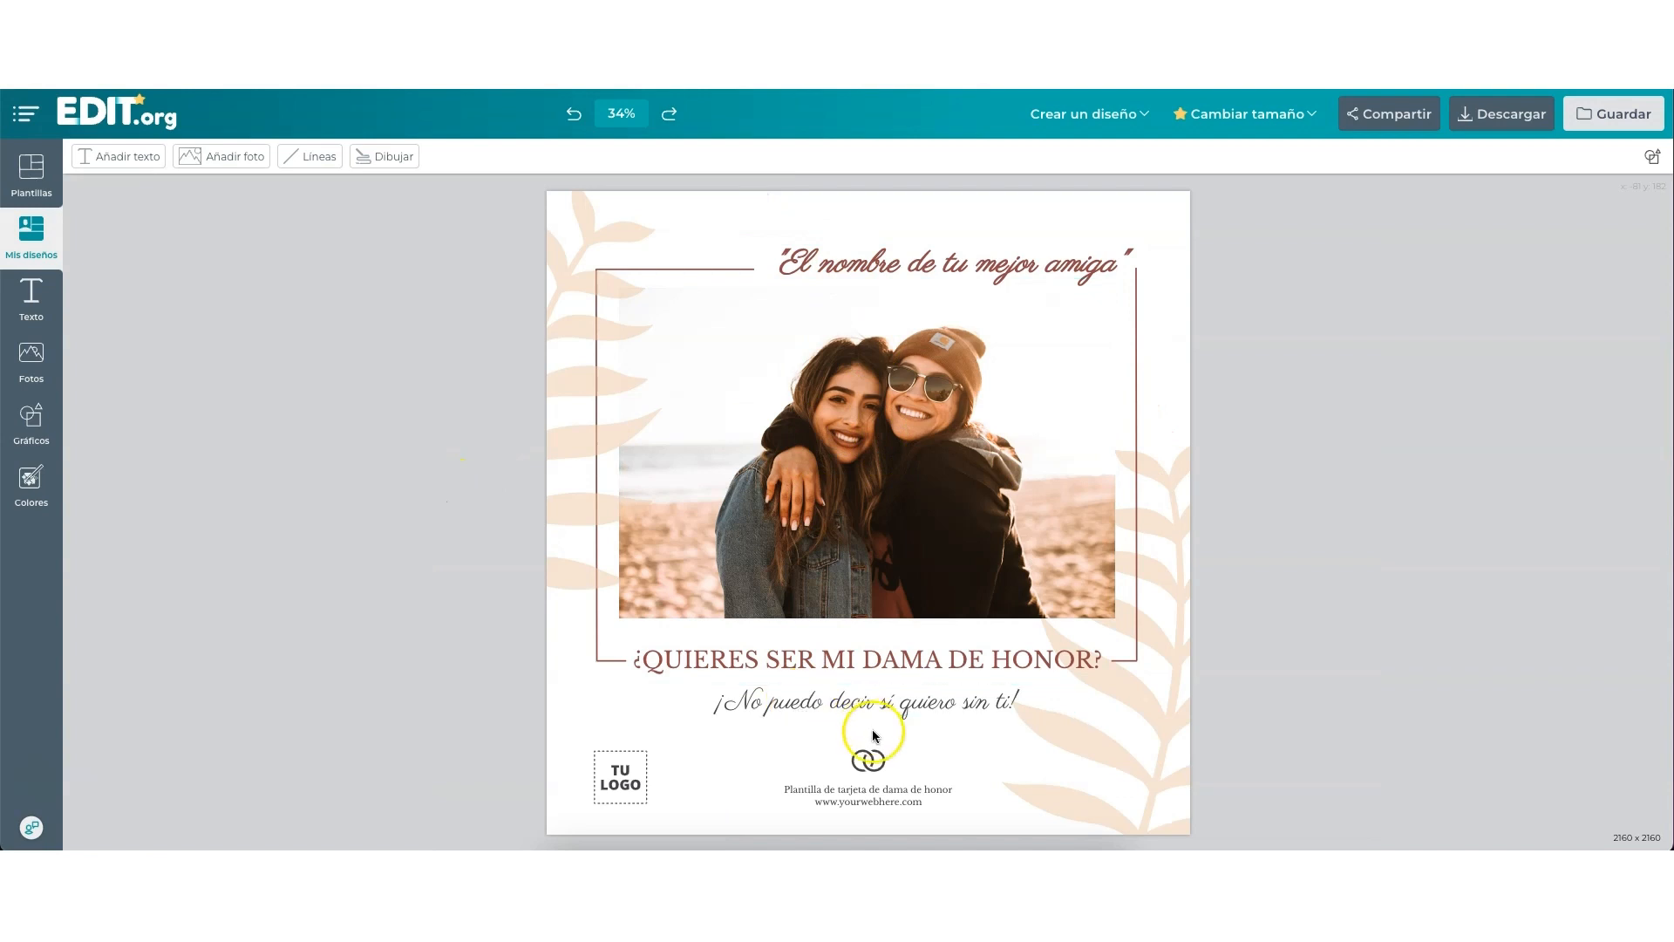
{"action": "left_click", "coordinate": [857, 809]}
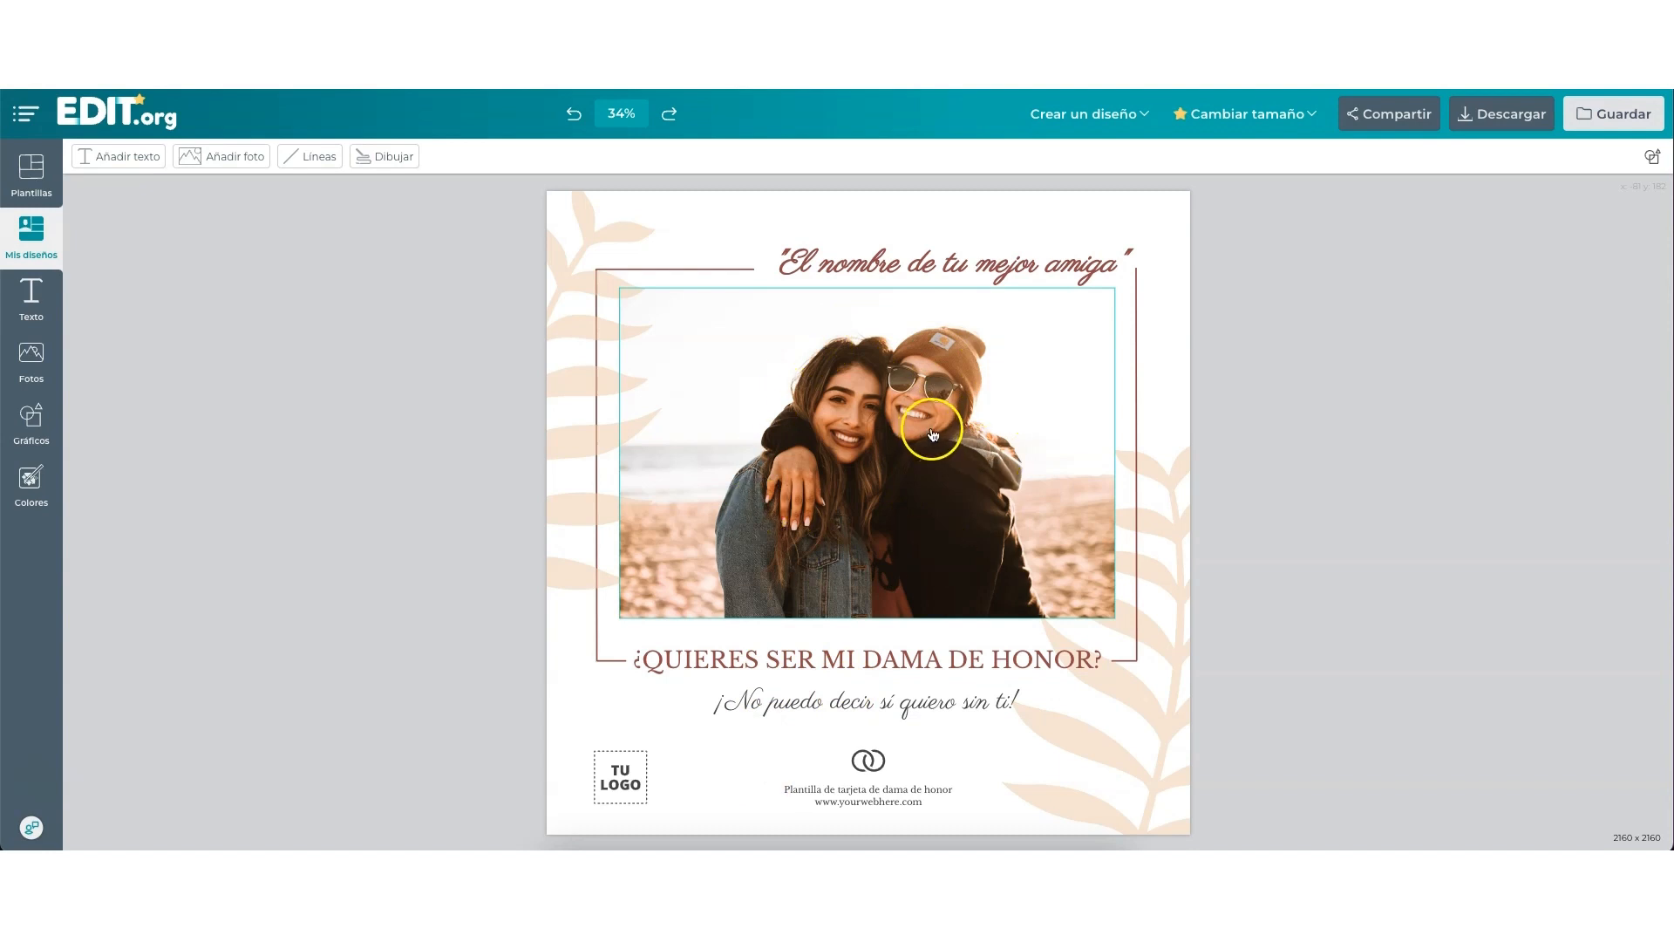
Replace the script heading above the photo with "Dama de honor:" followed by the bridesmaid's first name
{"action": "left_click", "coordinate": [898, 262]}
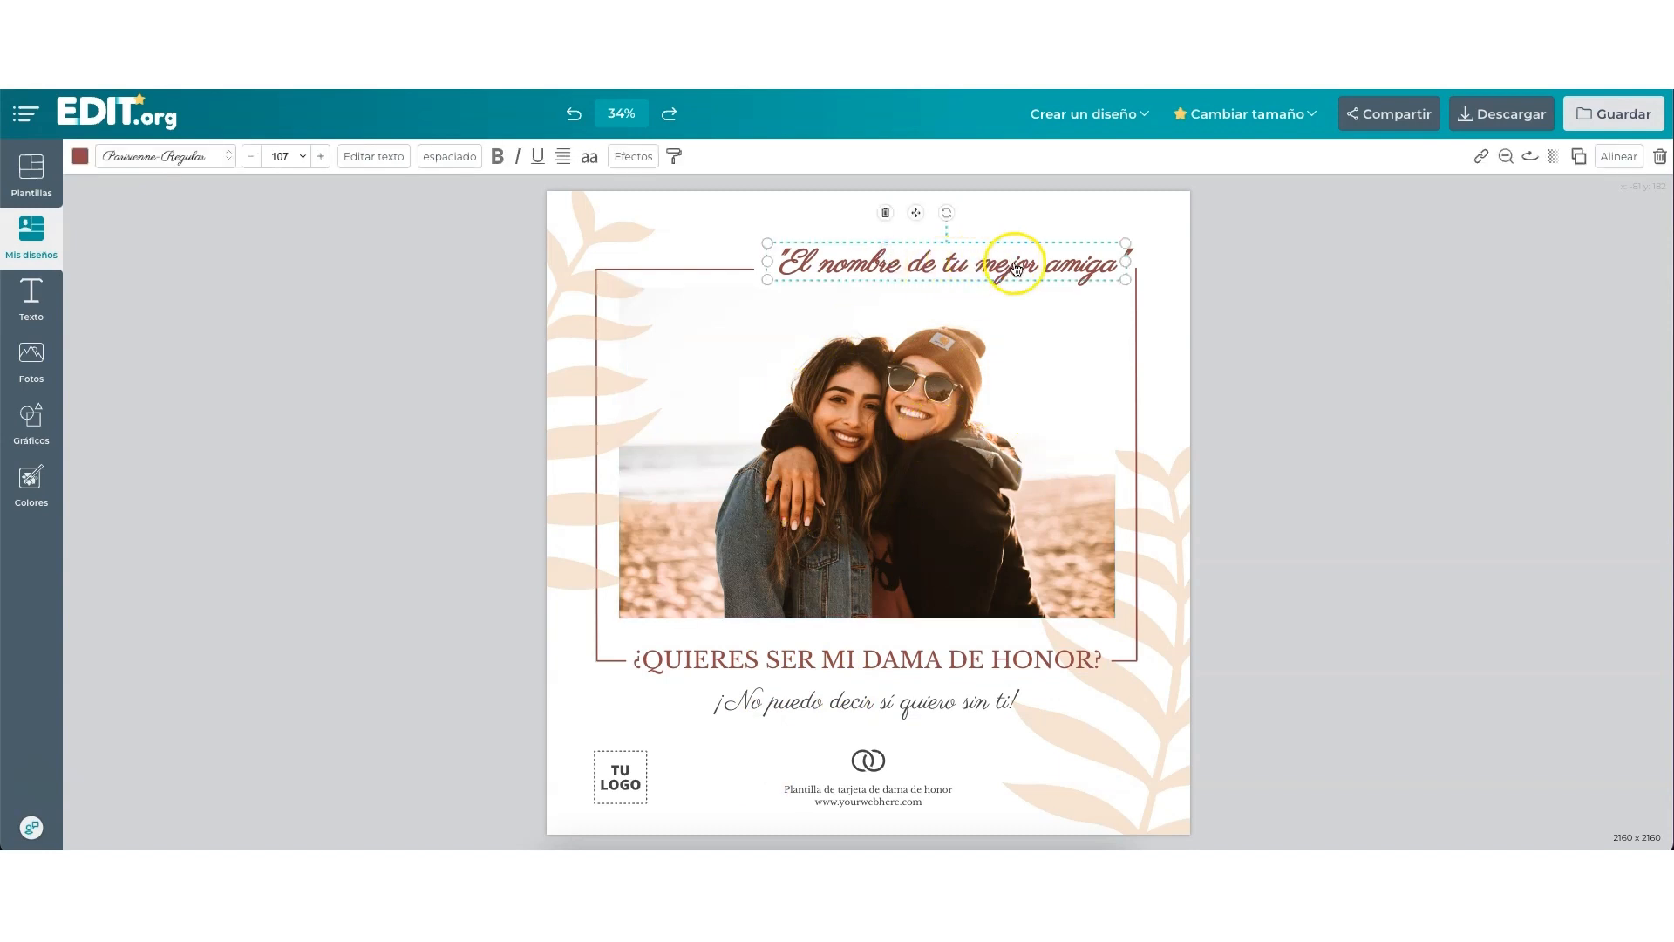
{"action": "double_click", "coordinate": [950, 260]}
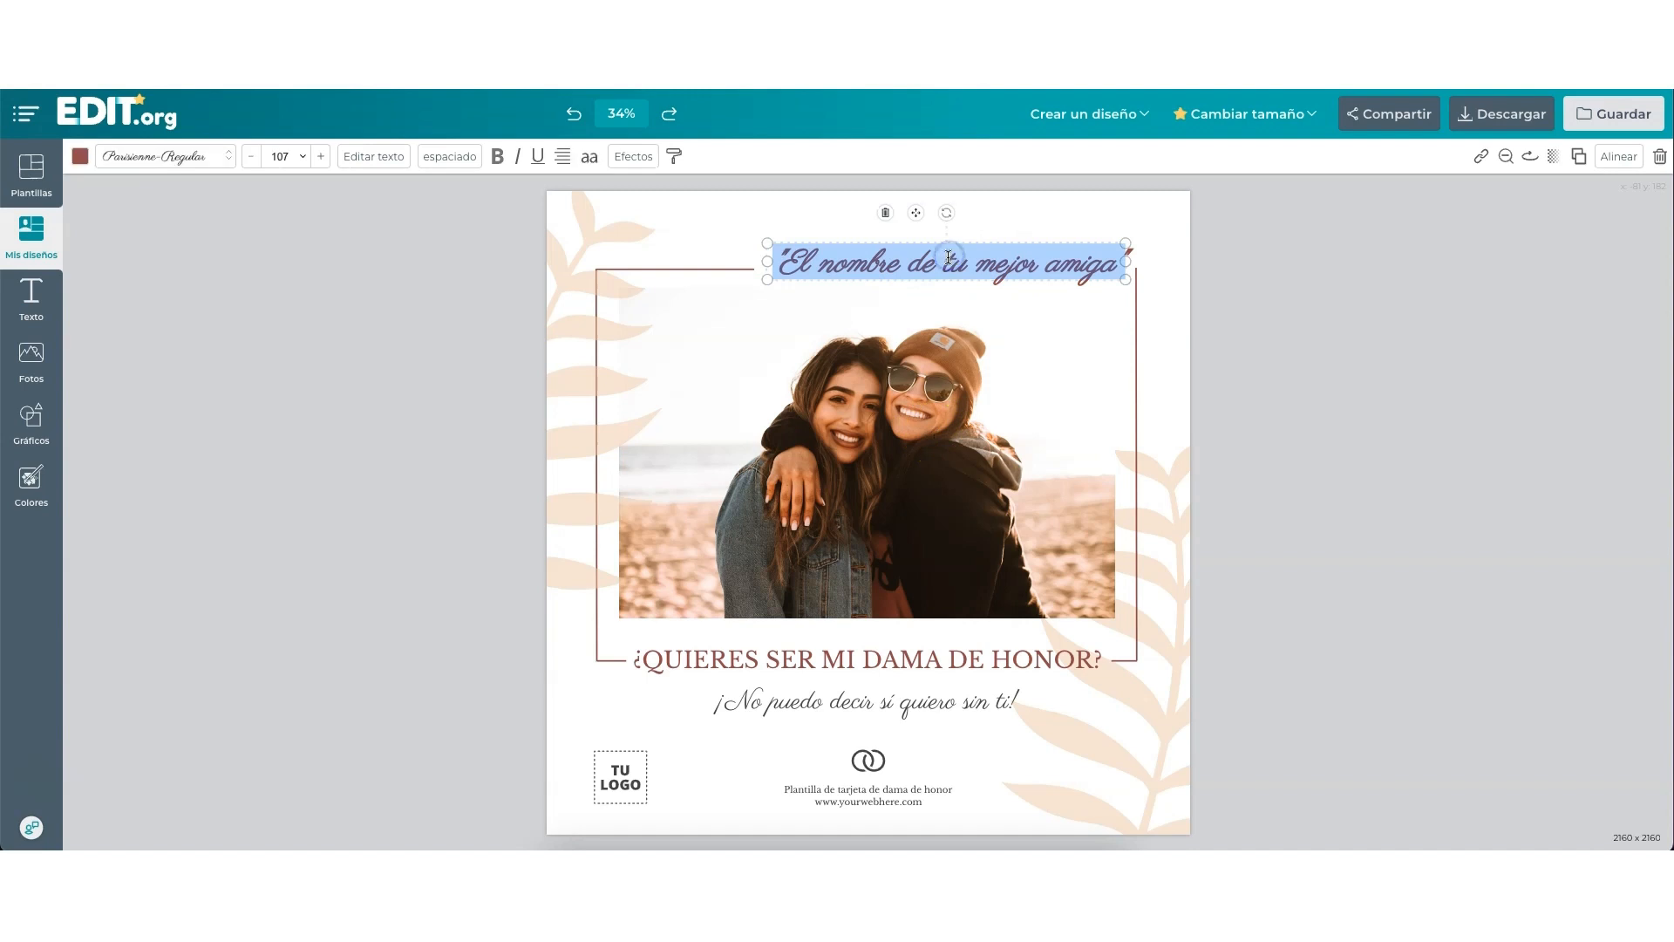
{"action": "type", "text": "Dama de honor: Laura"}
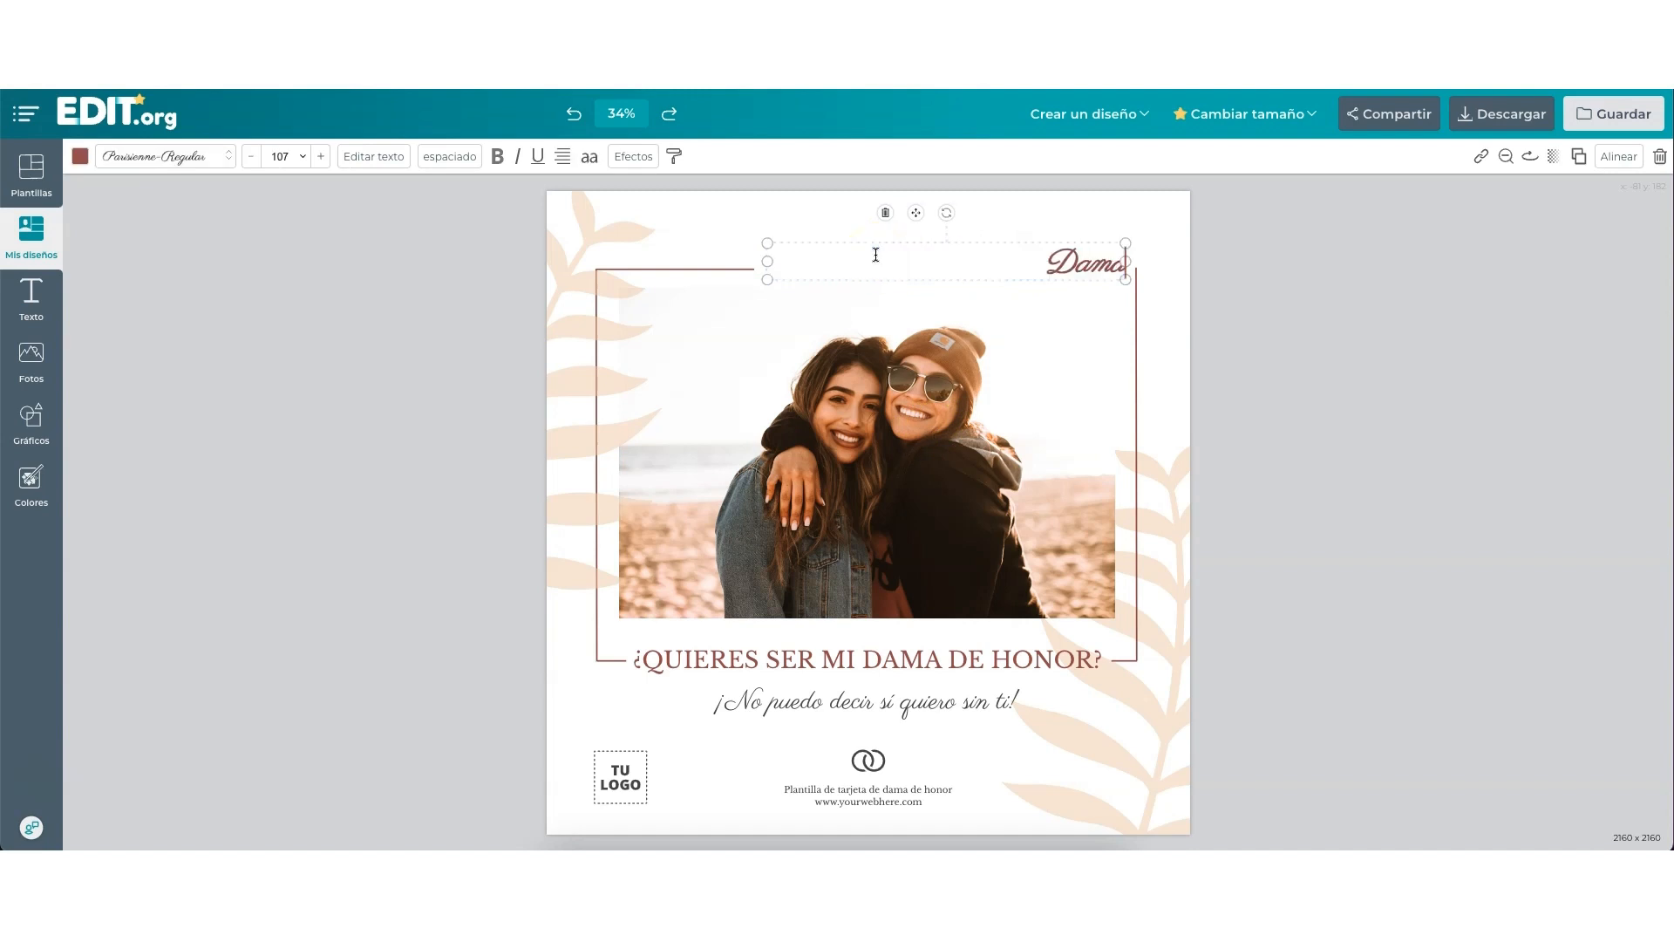
Open the "¿QUIERES SER MI DAMA DE HONOR?" text for editing and highlight its wording
{"action": "left_click", "coordinate": [865, 665]}
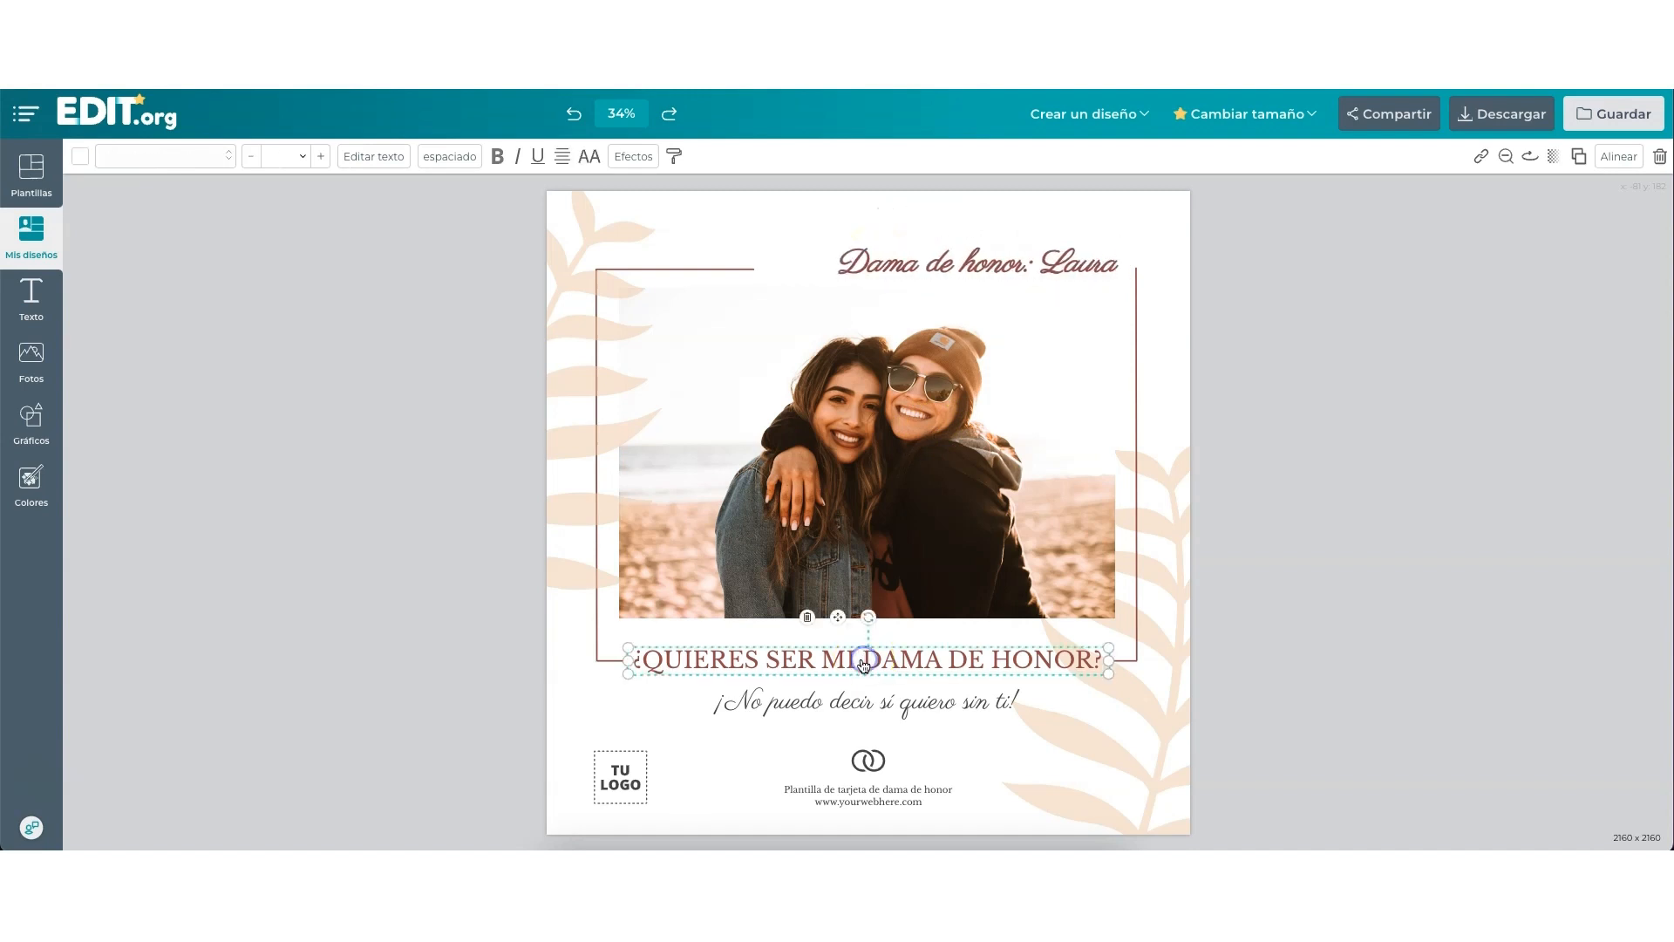
{"action": "left_click", "coordinate": [870, 659]}
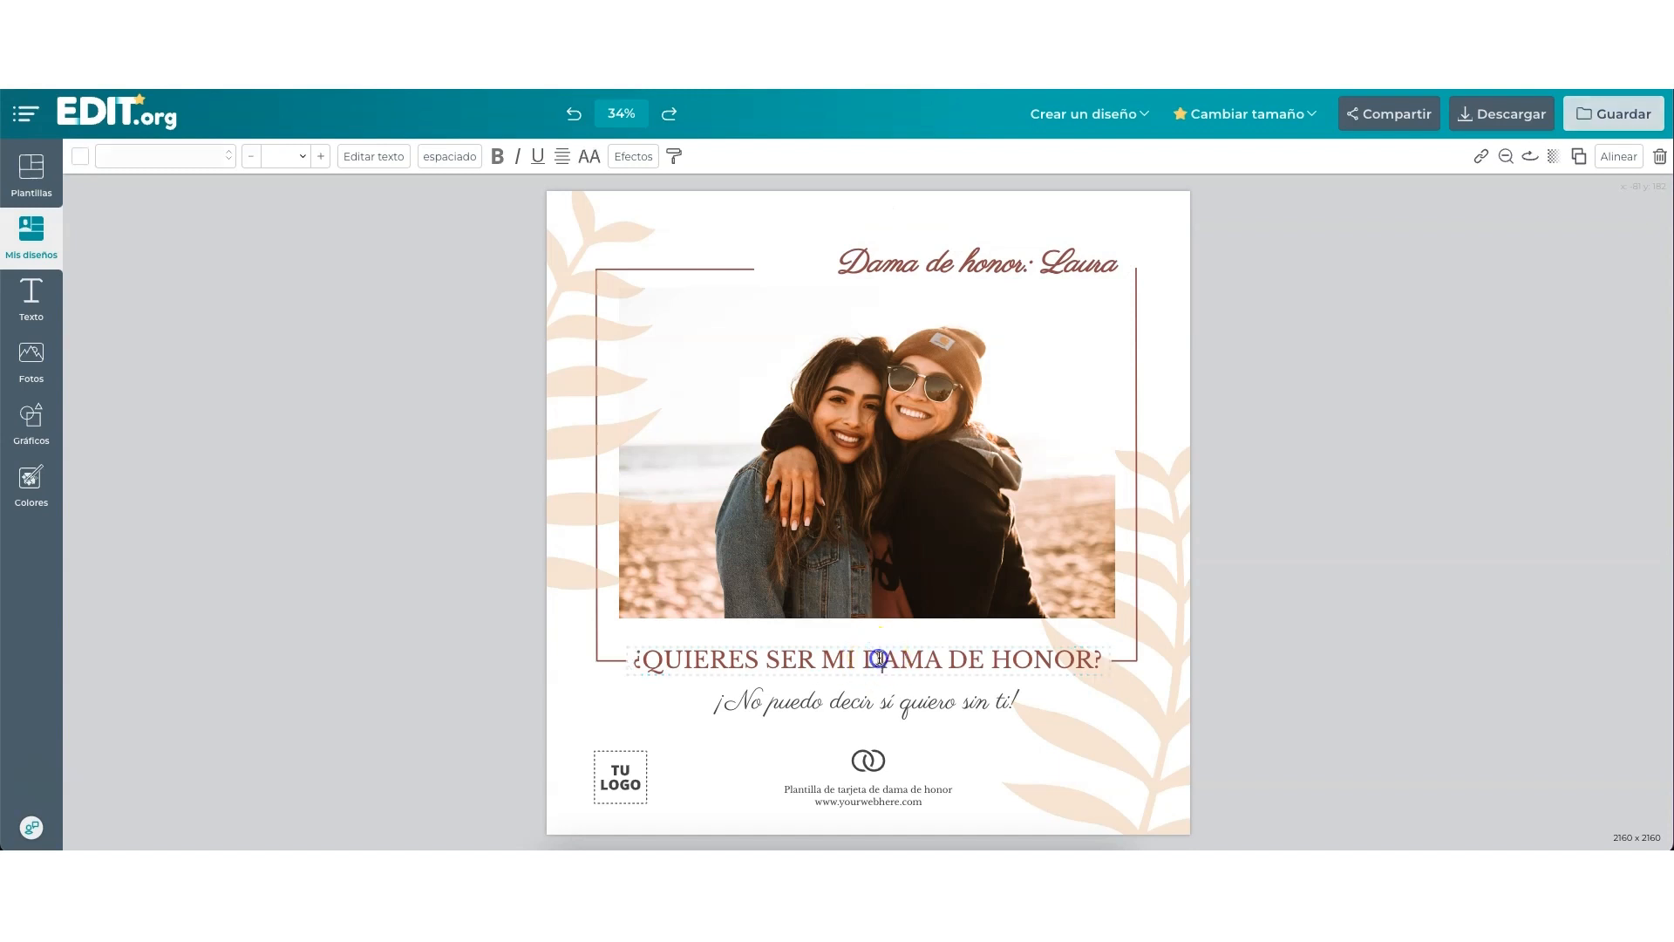
{"action": "left_click_drag", "start_coordinate": [797, 660], "coordinate": [645, 673]}
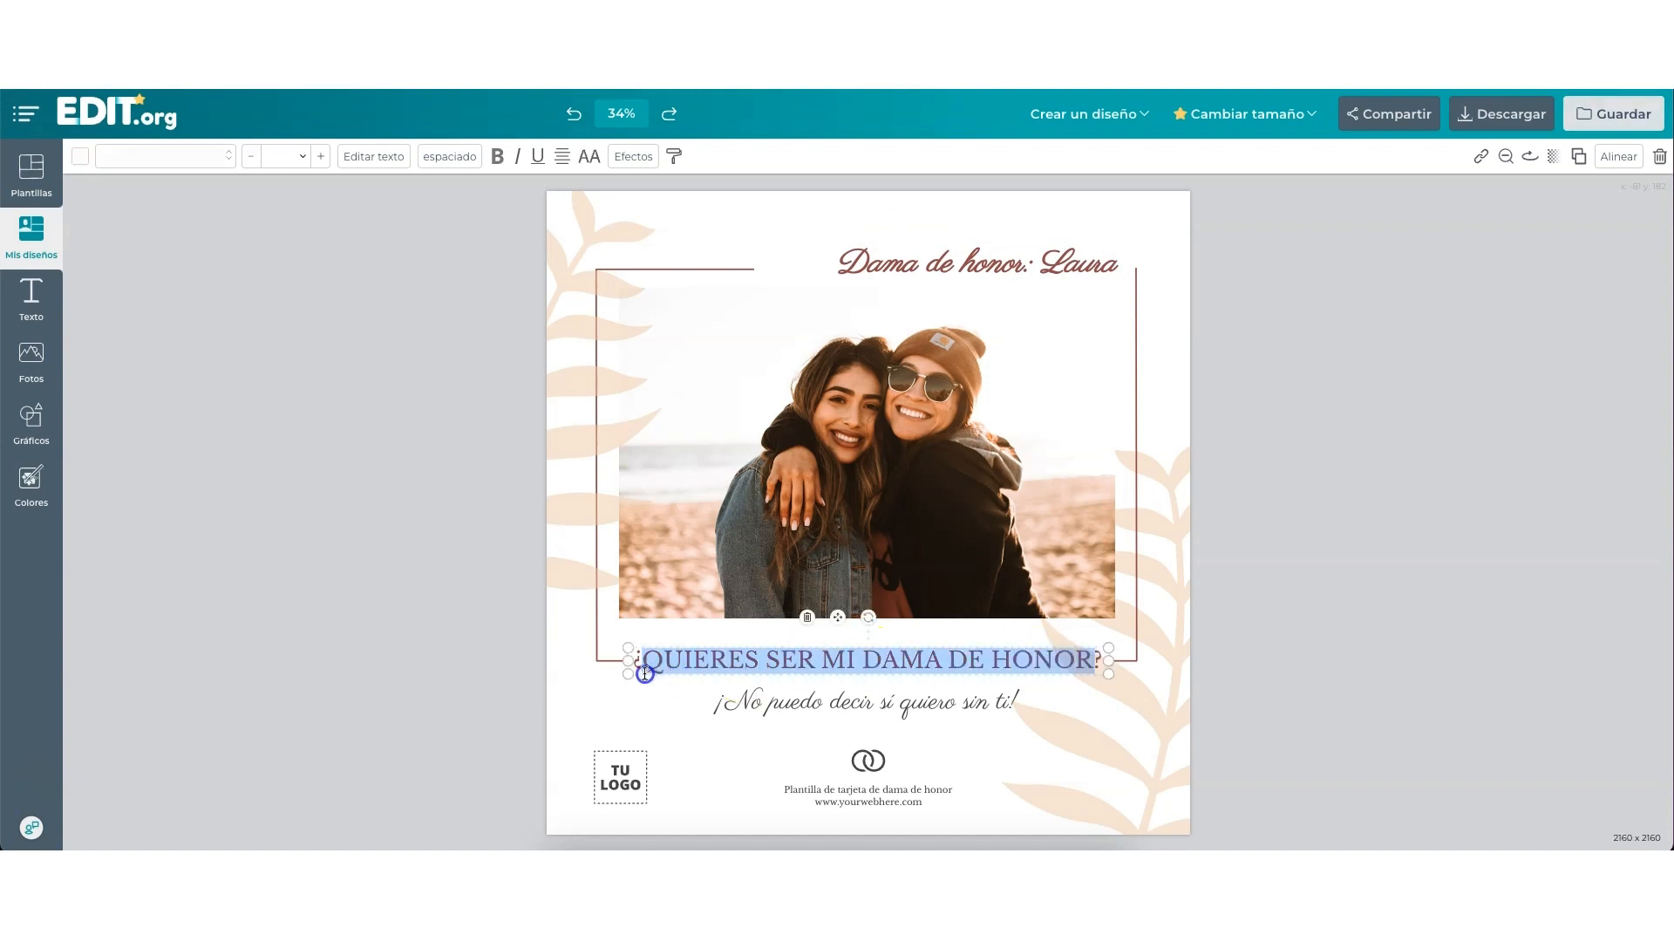
Examine the colour, font and text-editing options for the "¡No puedo decir sí quiero sin ti!" line, then deselect it
{"action": "left_click", "coordinate": [940, 697]}
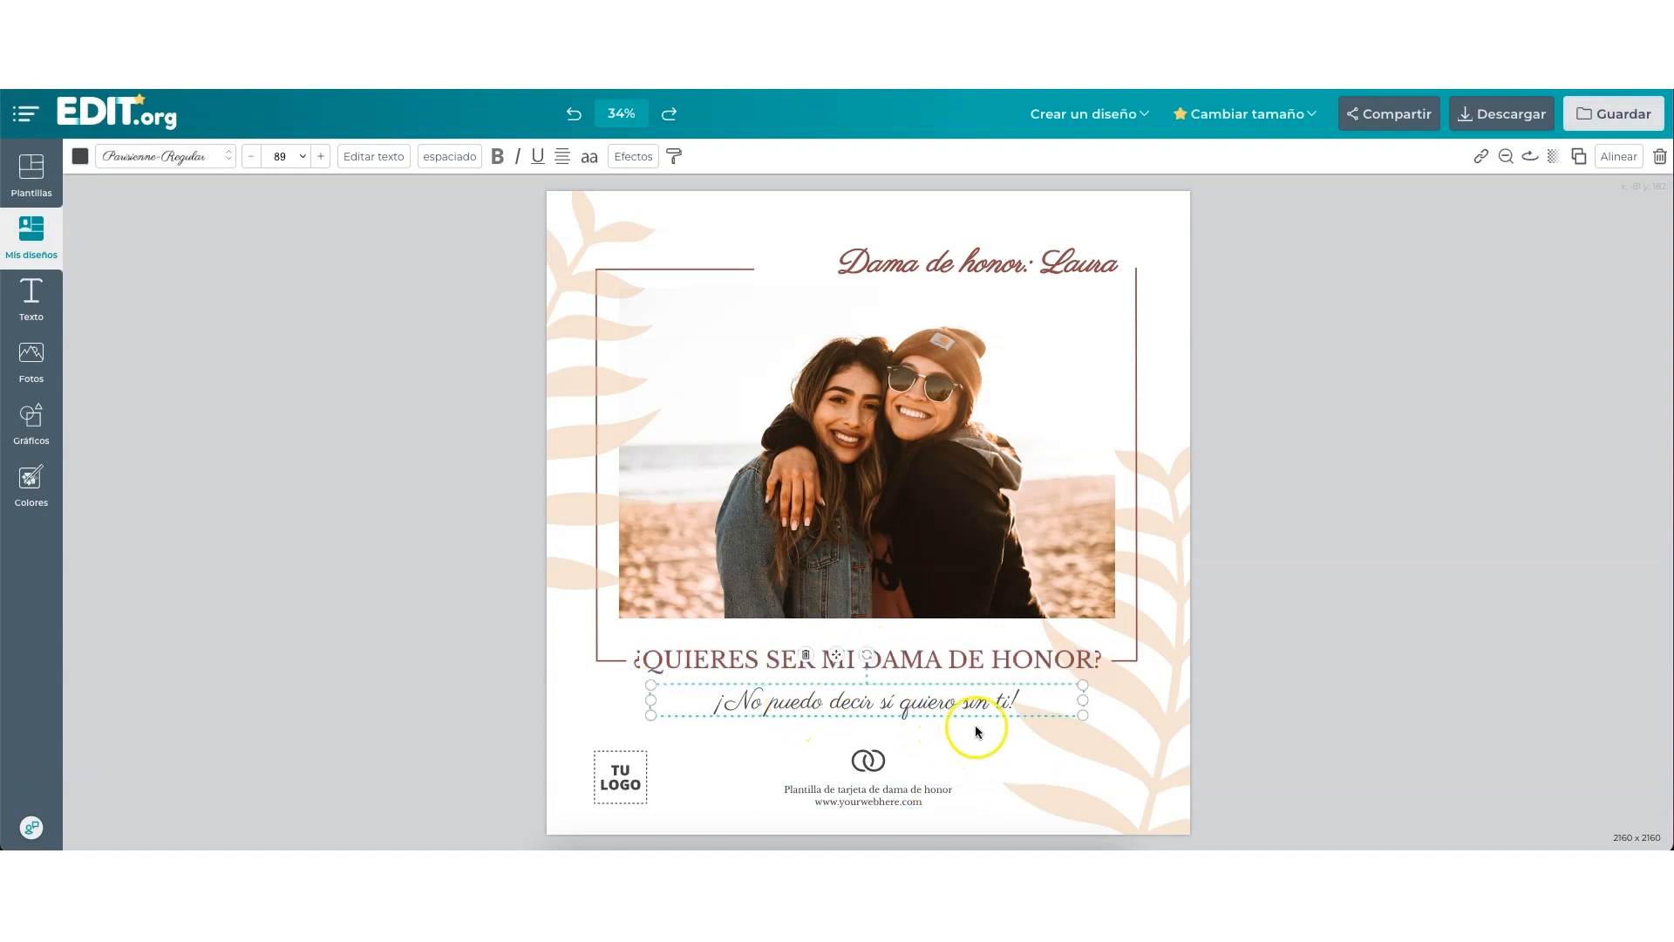
{"action": "left_click", "coordinate": [81, 156]}
{"action": "left_click", "coordinate": [131, 157]}
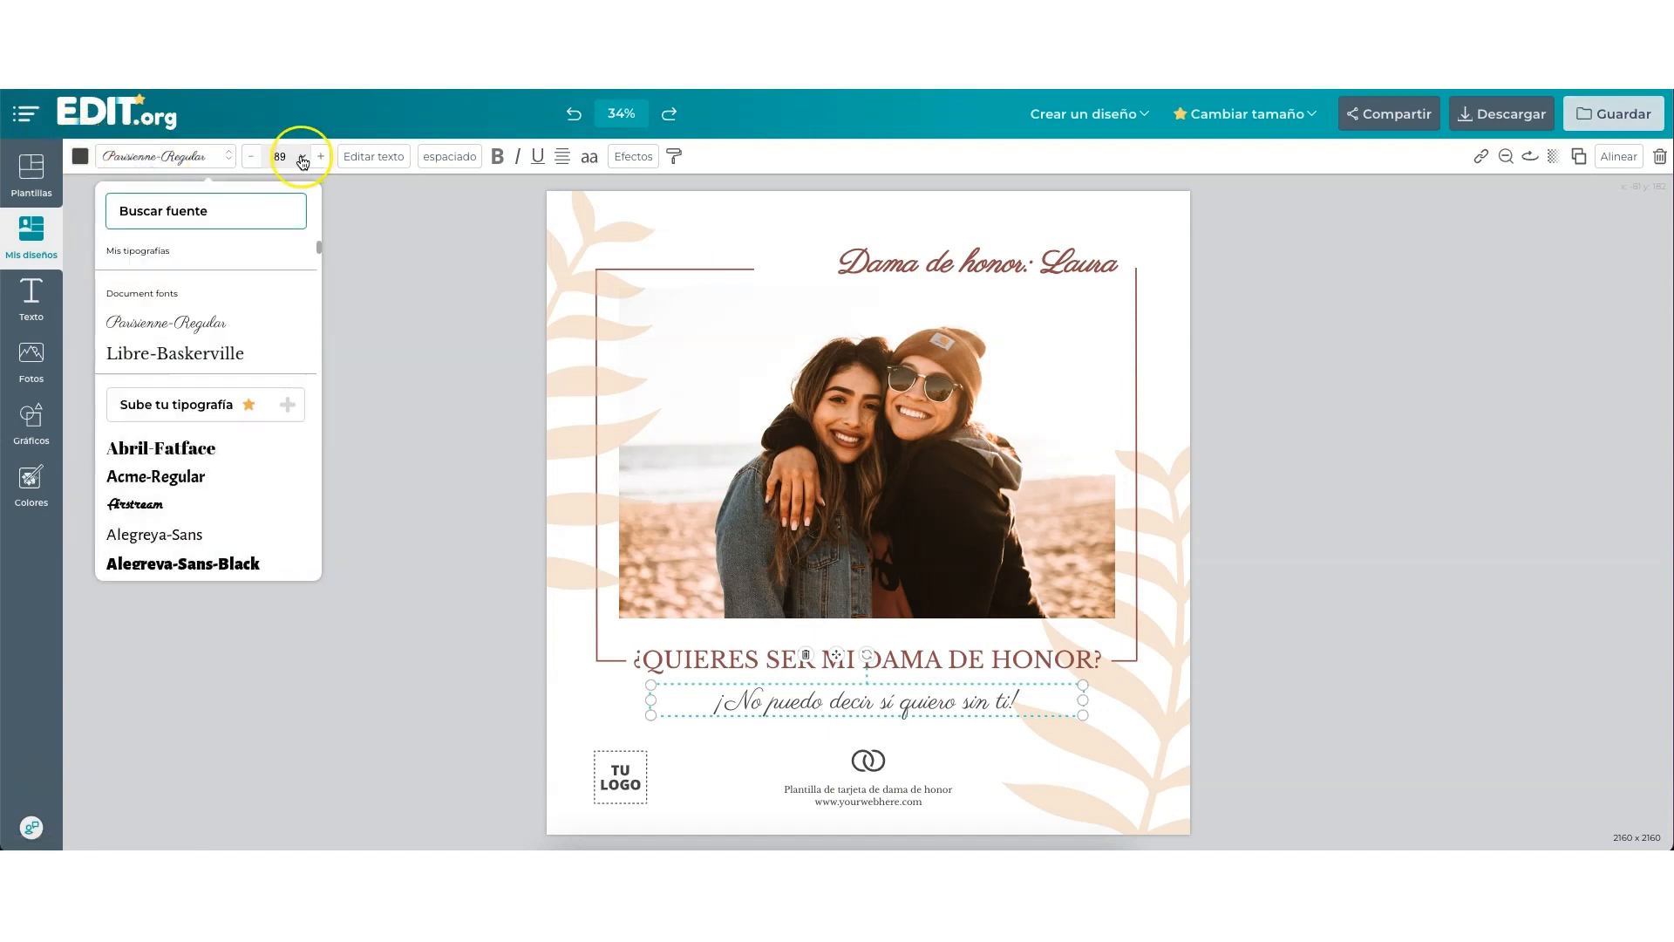
{"action": "left_click", "coordinate": [375, 156]}
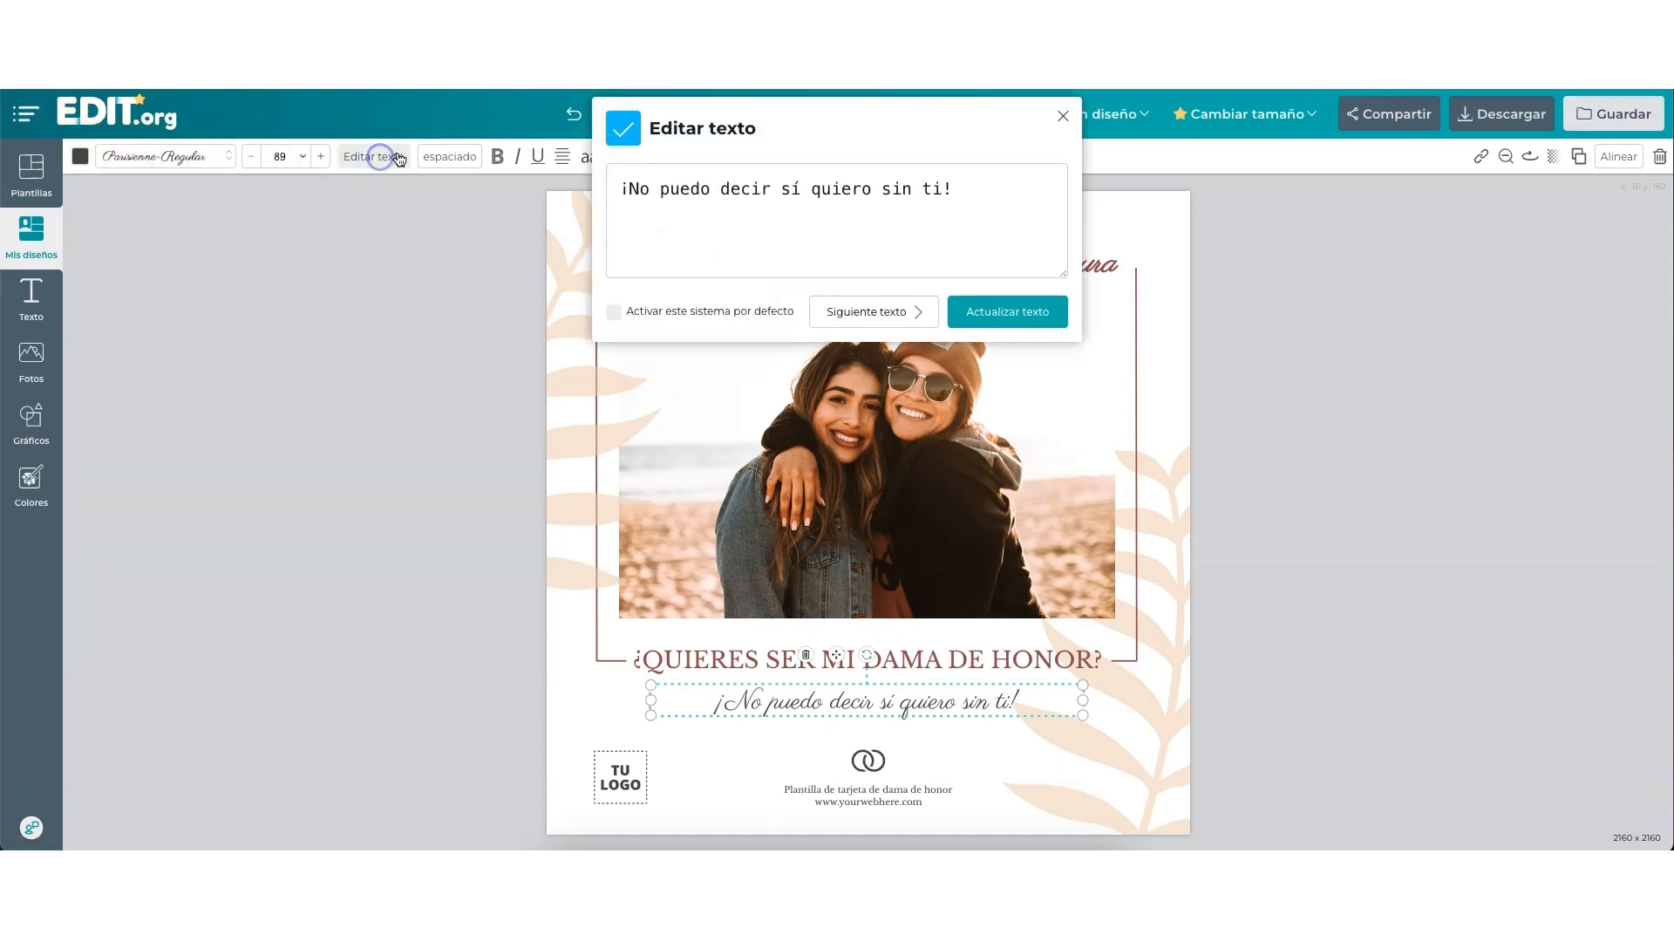
{"action": "left_click", "coordinate": [1062, 113]}
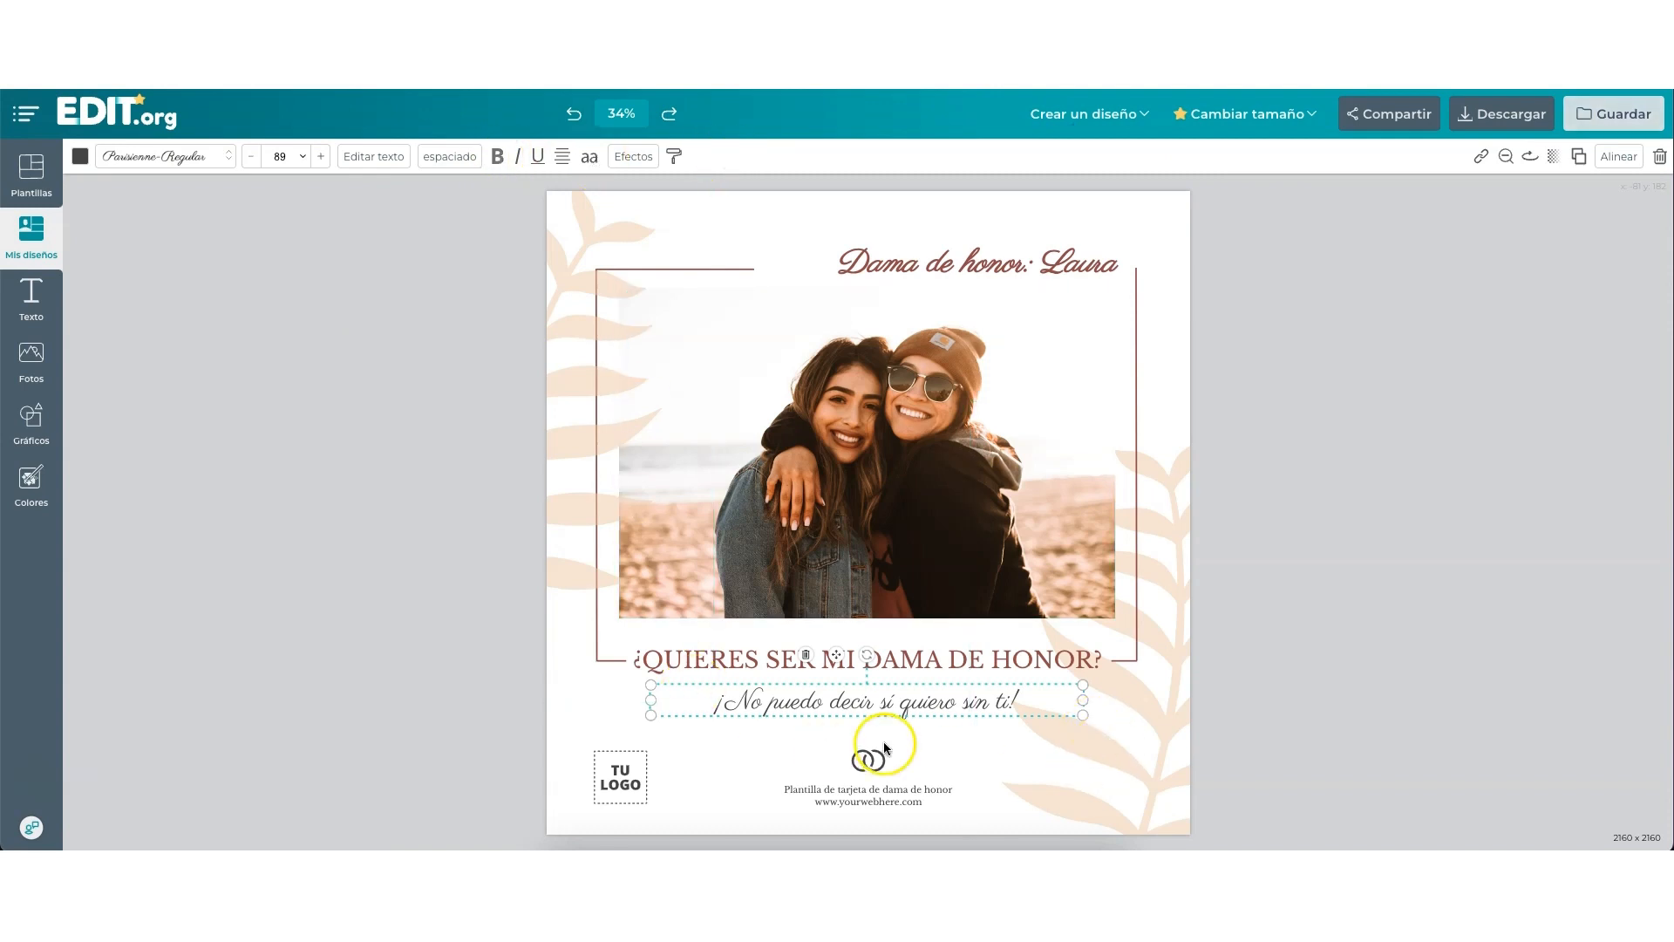
{"action": "left_click", "coordinate": [785, 762]}
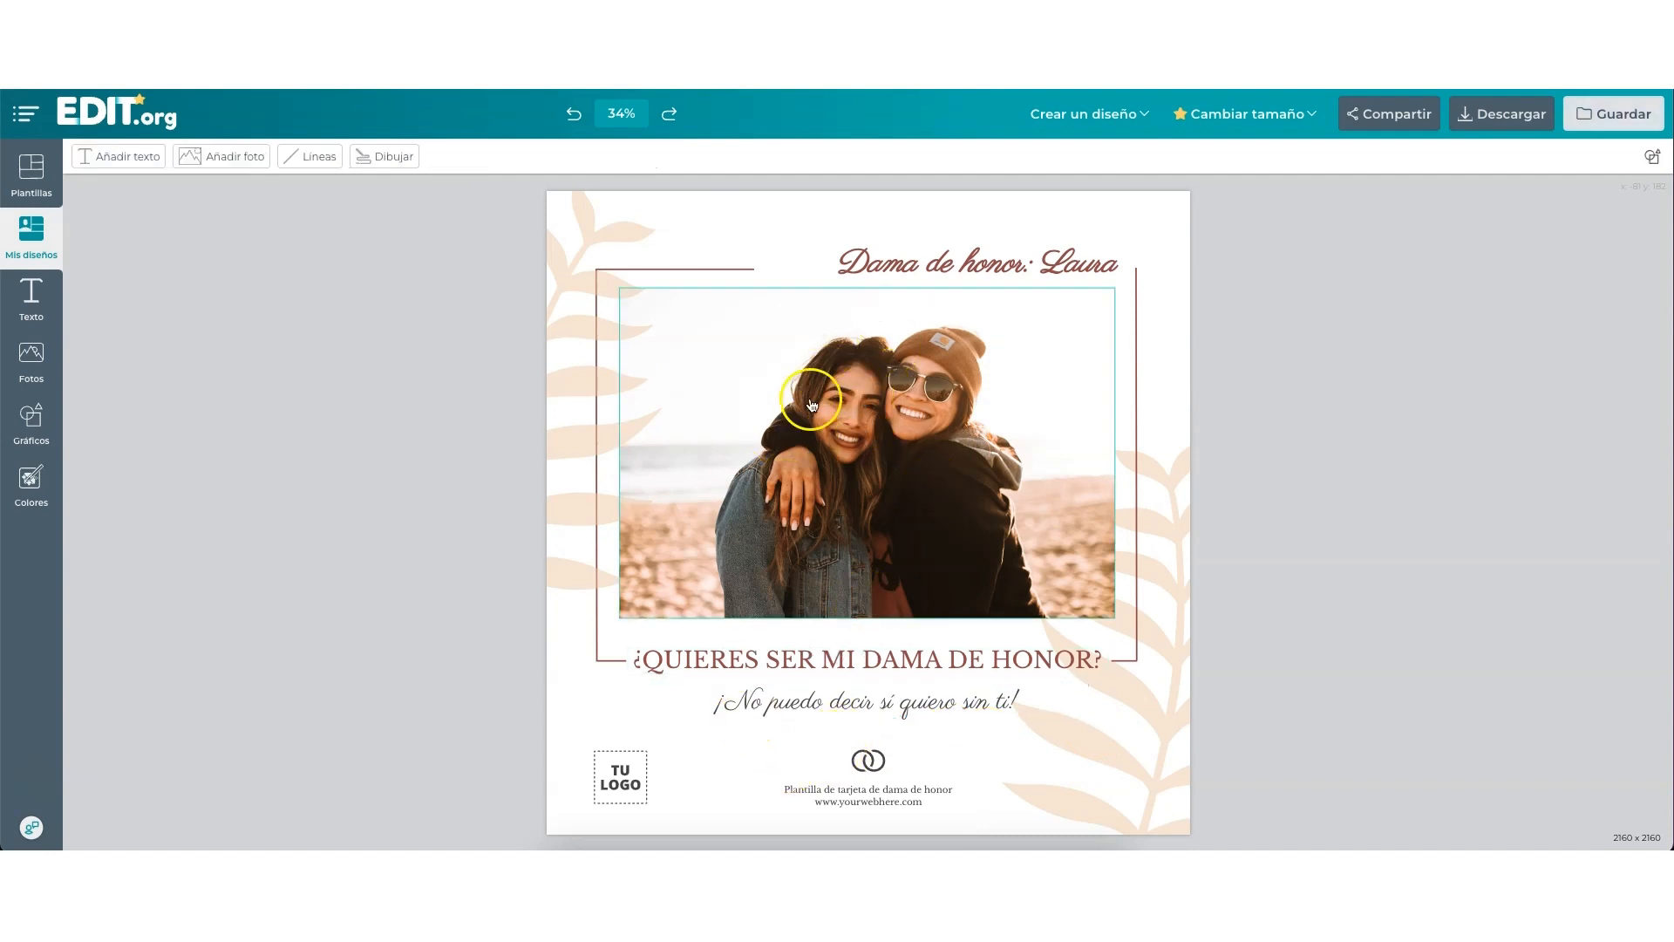
Replace the card's photo with the smiling woman's outdoor portrait from the uploaded images and reposition it within the frame
{"action": "left_click", "coordinate": [35, 359]}
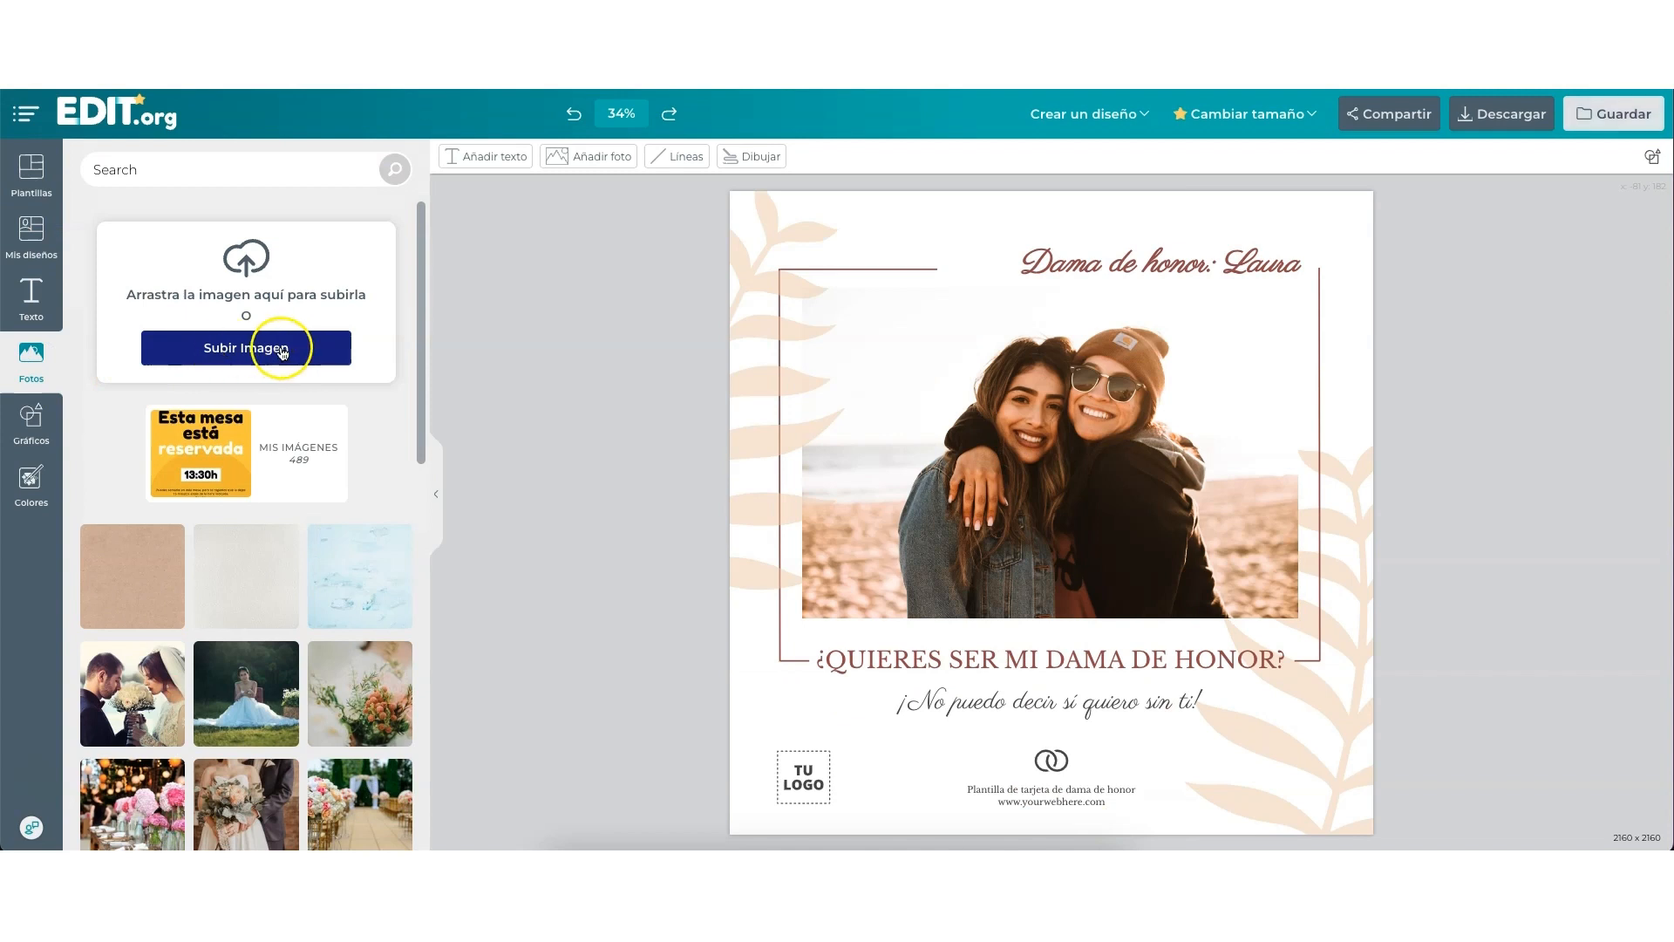
{"action": "left_click", "coordinate": [298, 450]}
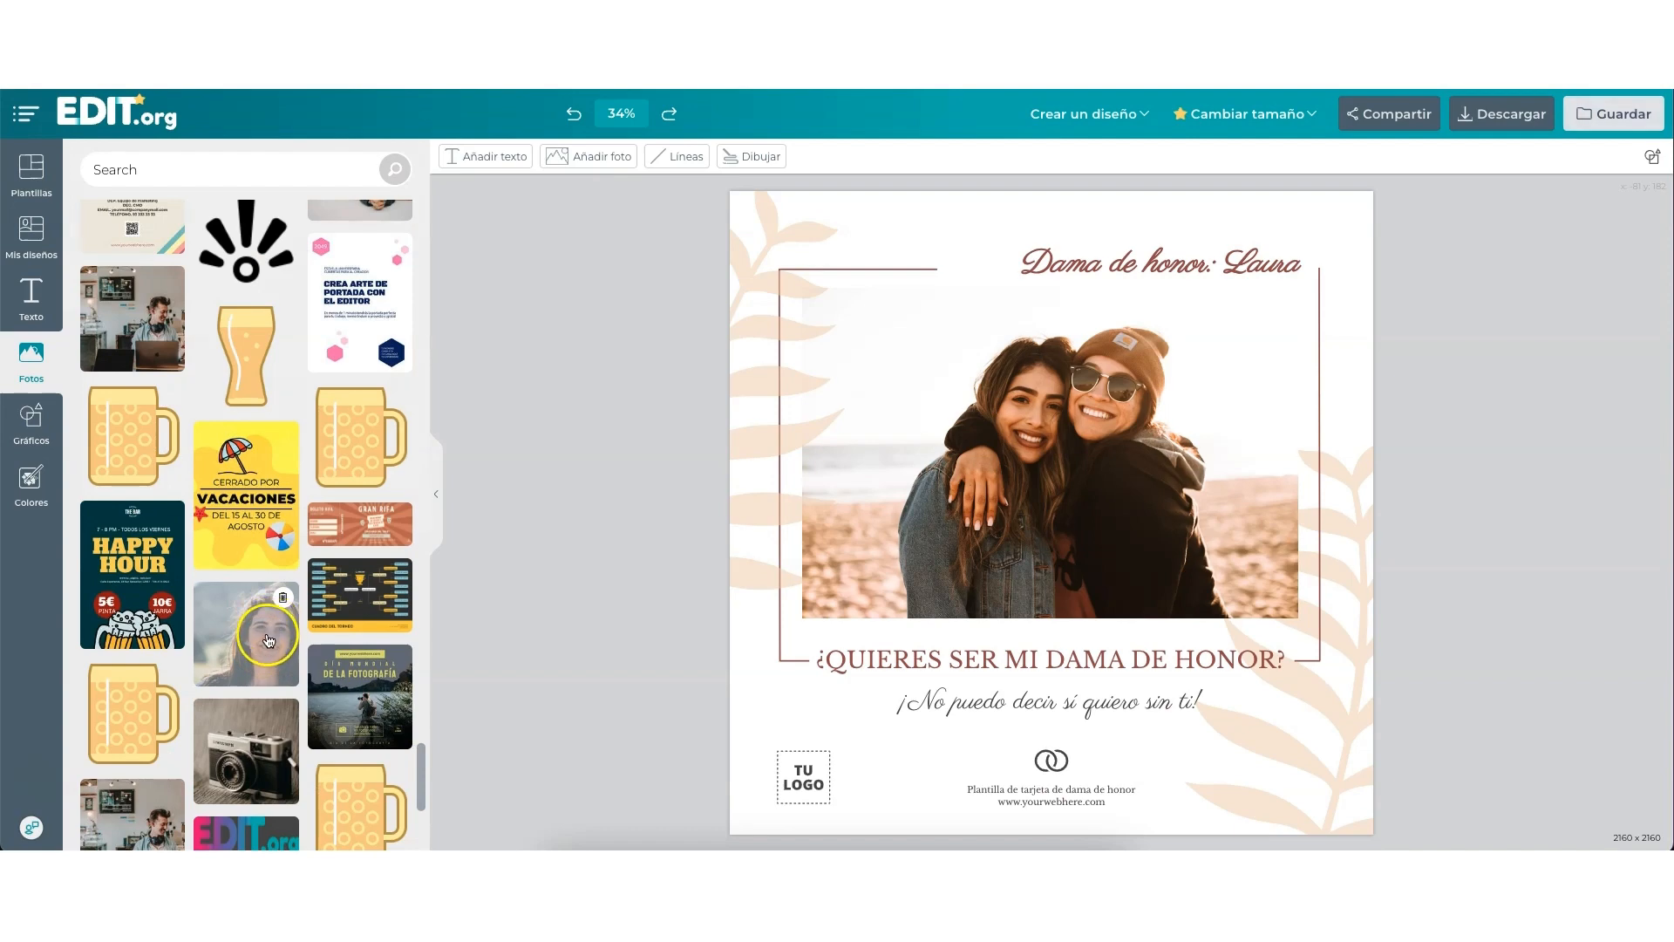
{"action": "left_click_drag", "start_coordinate": [264, 651], "coordinate": [1068, 495]}
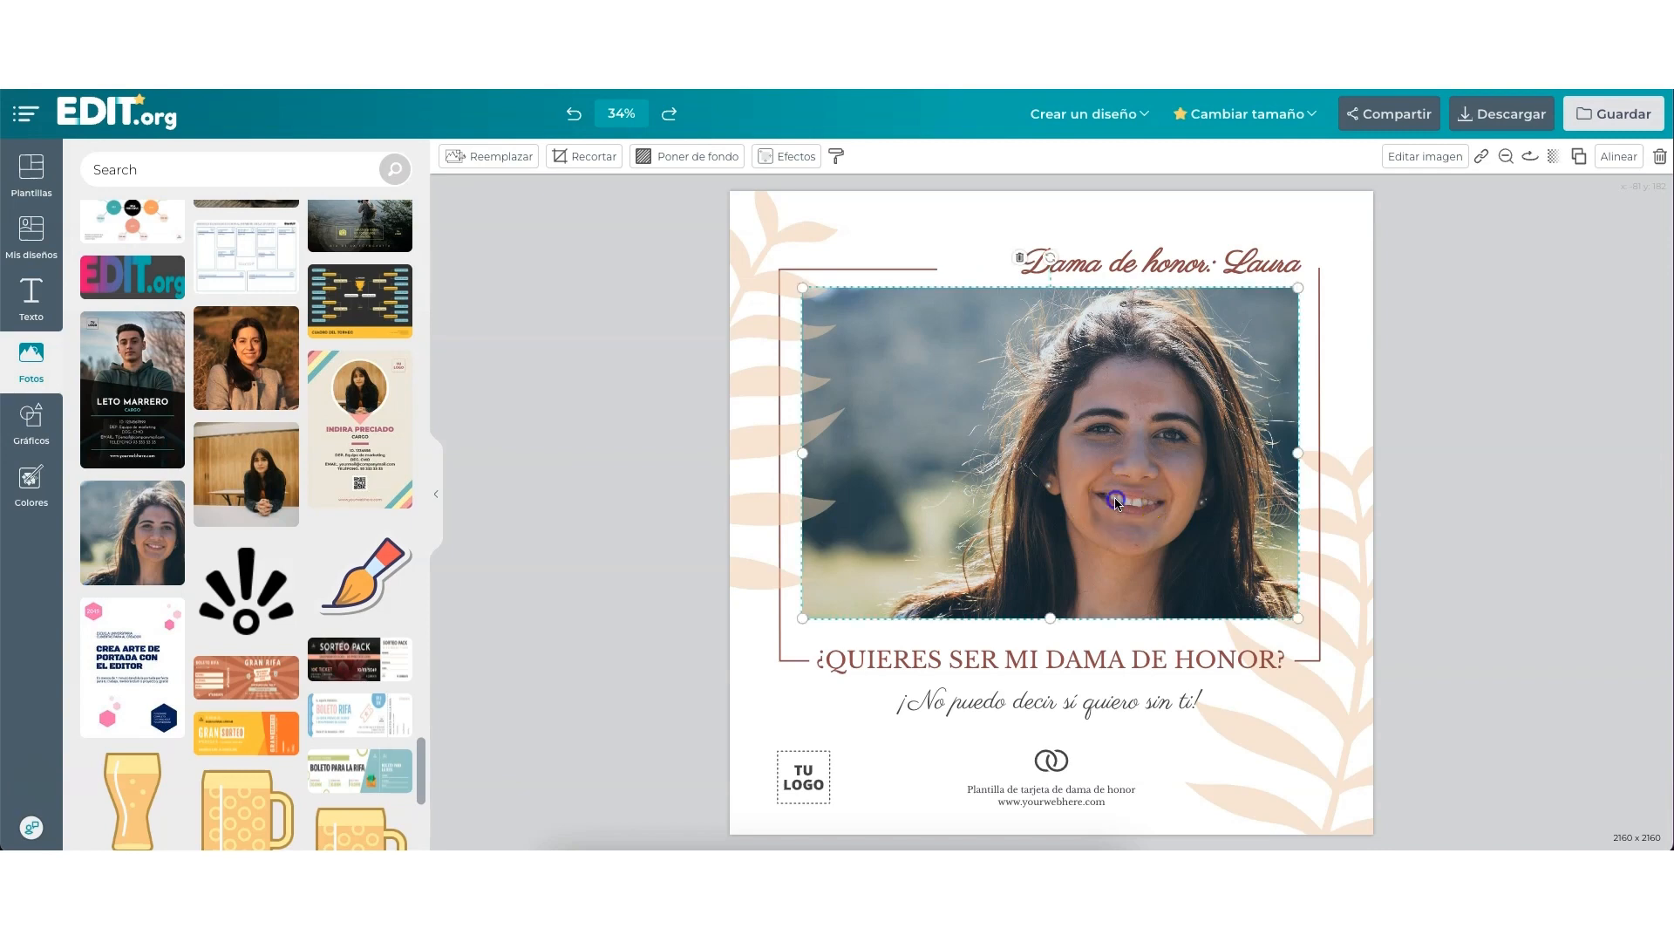
{"action": "double_click", "coordinate": [1139, 485]}
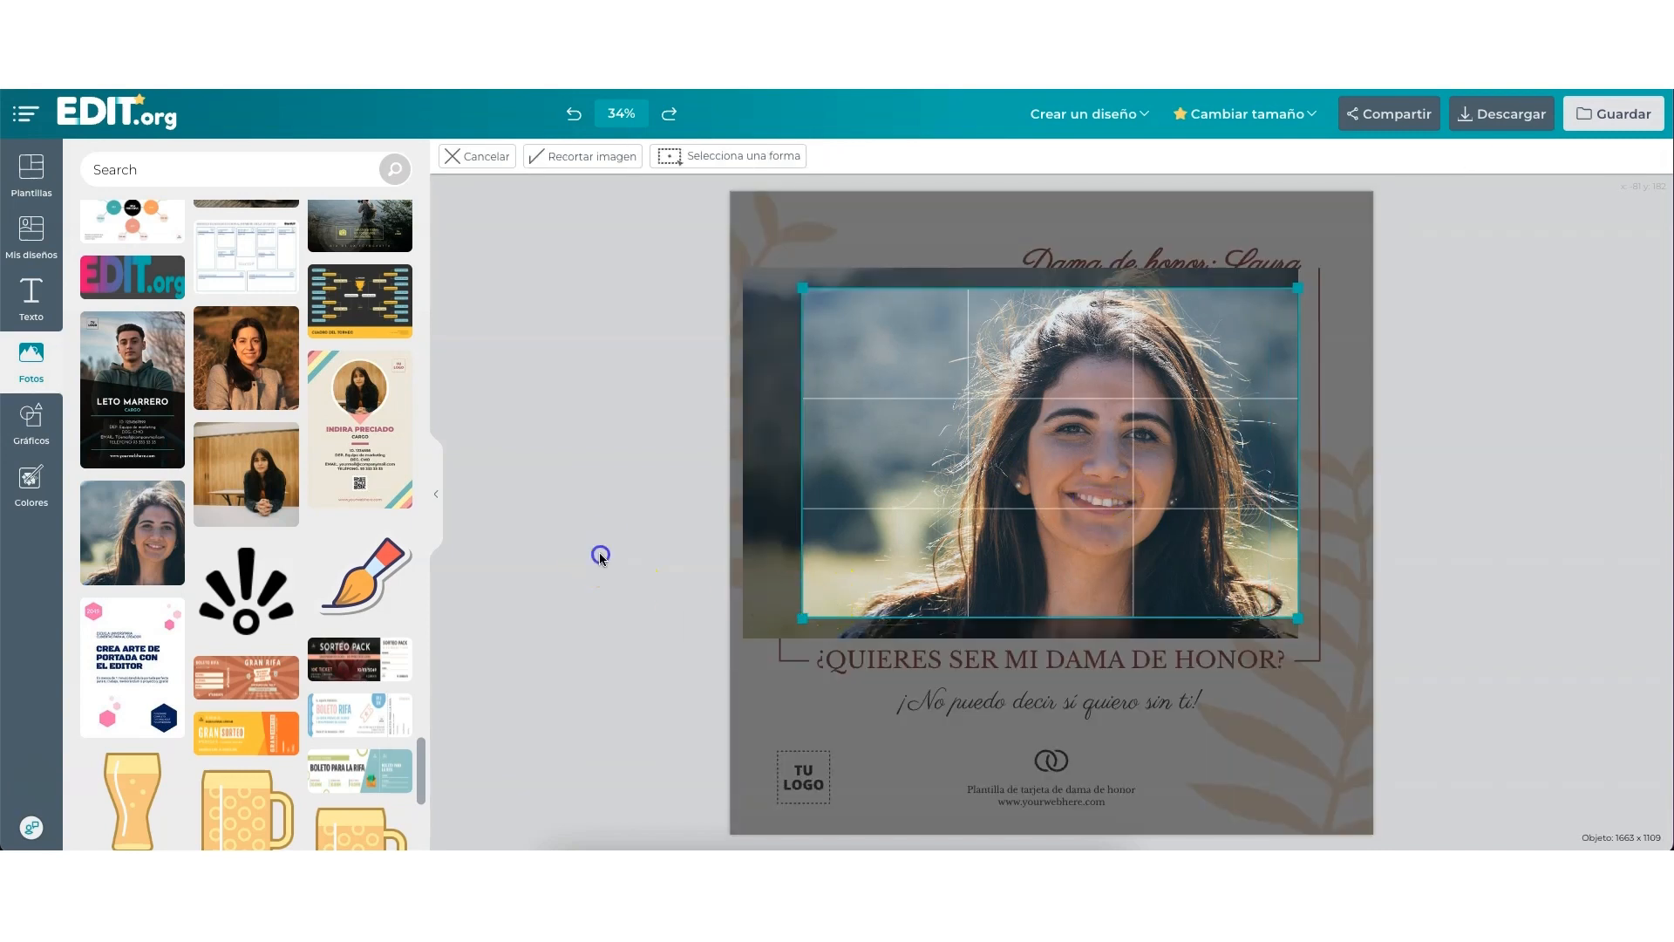
{"action": "left_click", "coordinate": [600, 557]}
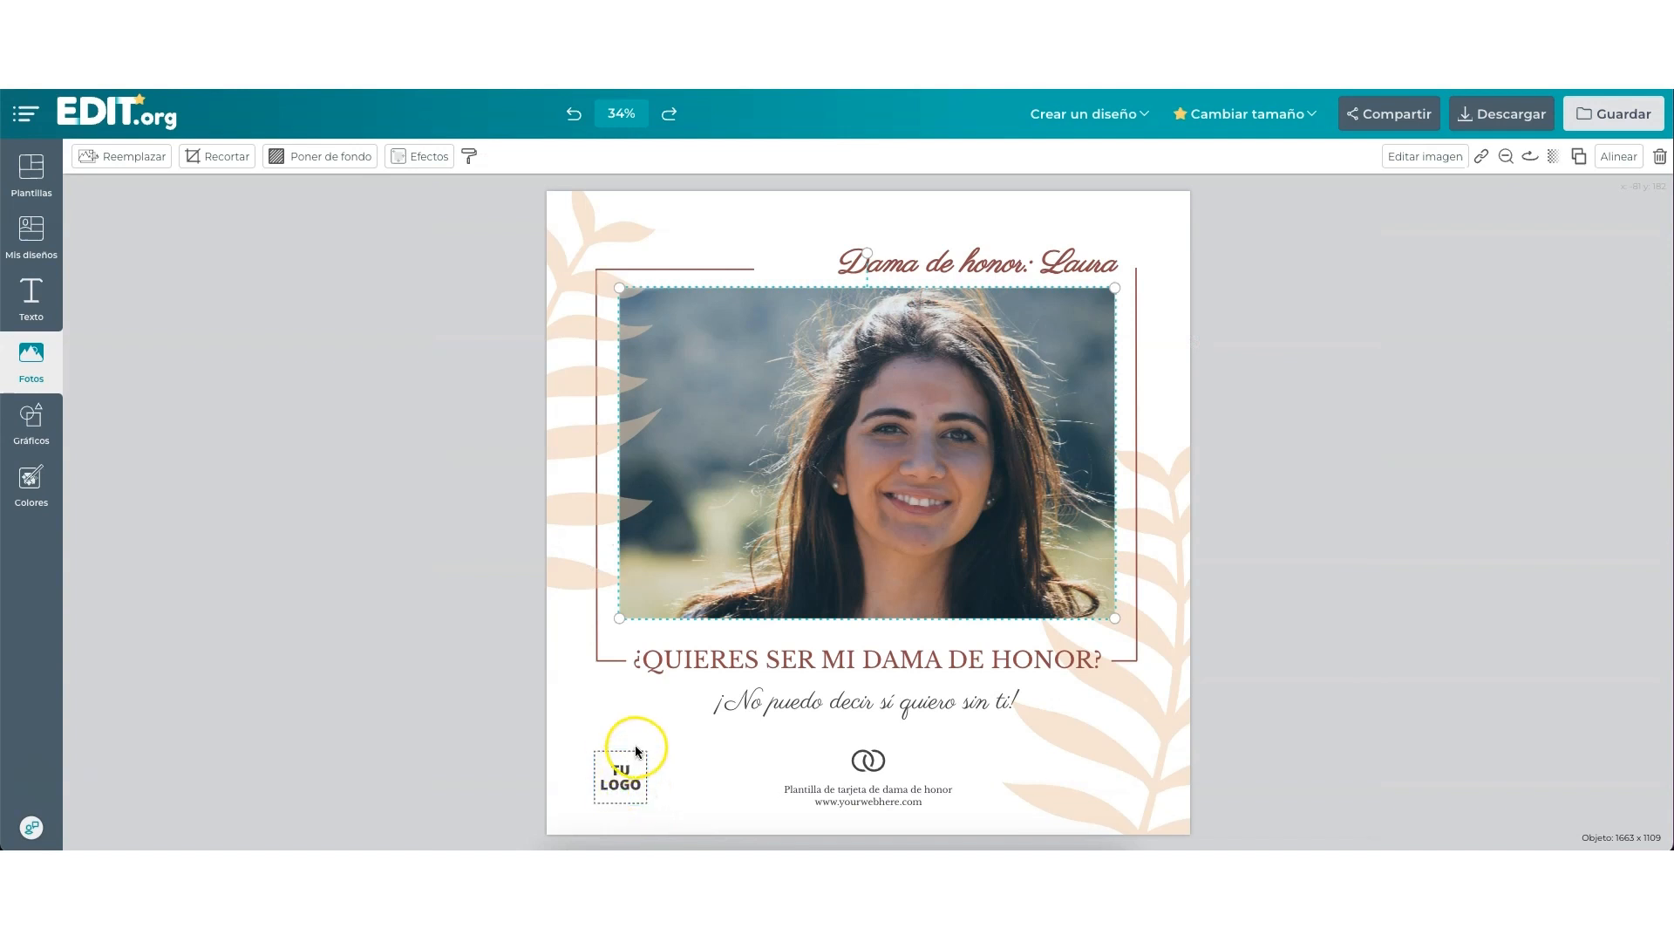
Replace the "TU LOGO" placeholder with the EDIT.org logo from the uploaded images and enlarge it slightly
{"action": "left_click", "coordinate": [612, 788]}
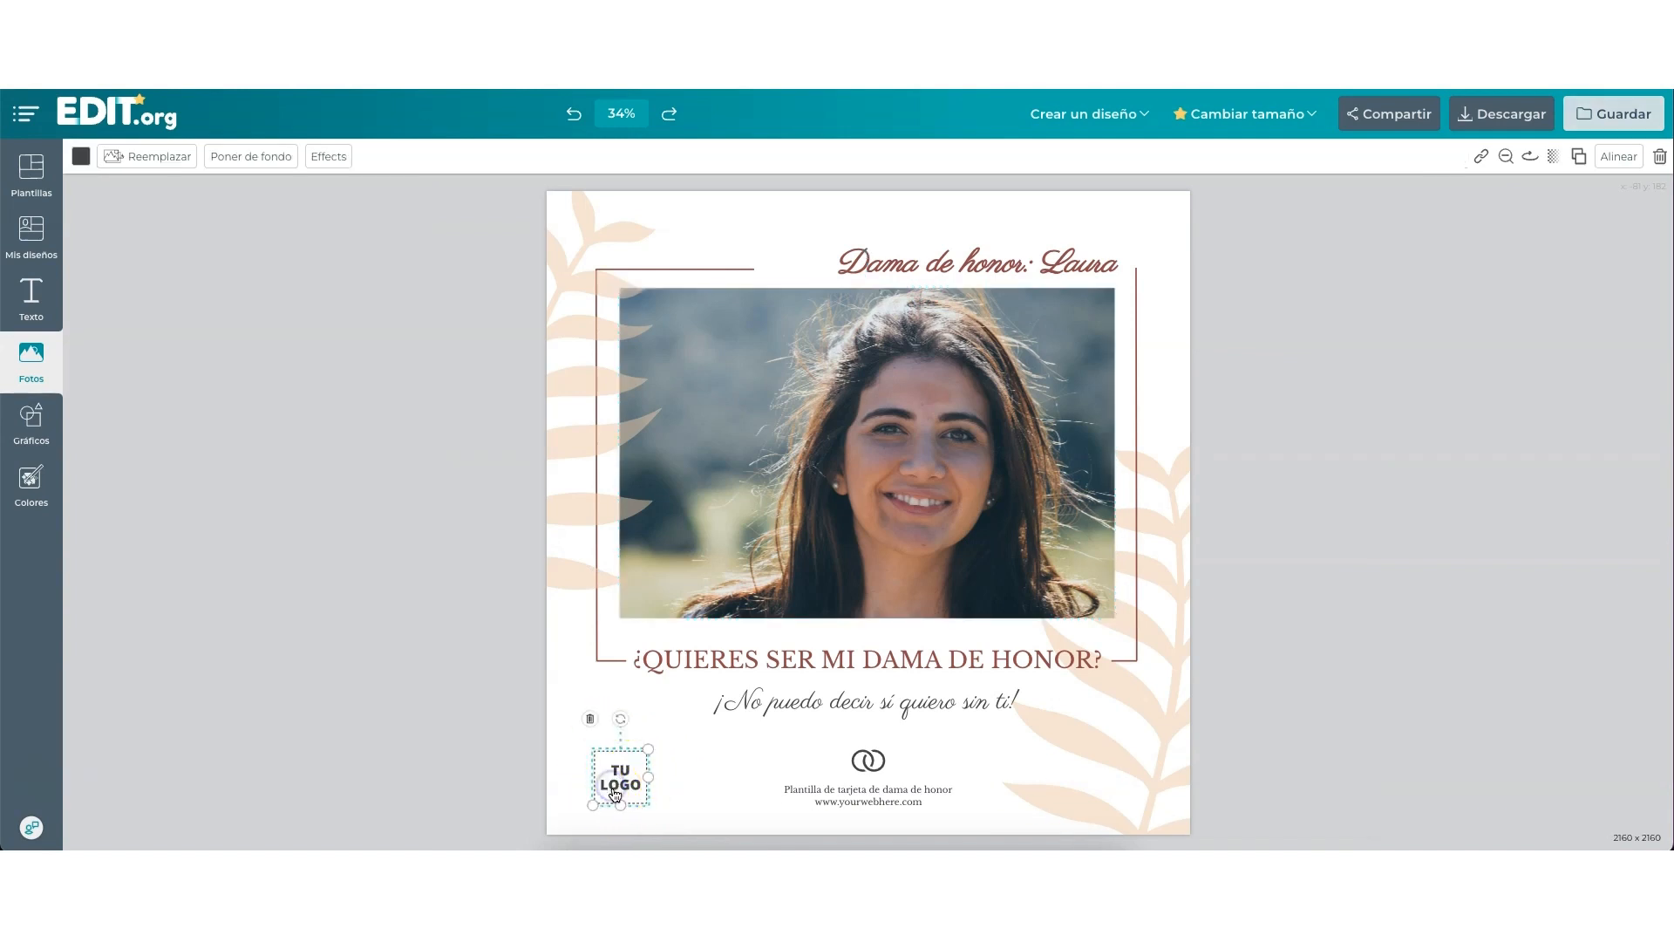
{"action": "left_click", "coordinate": [624, 789]}
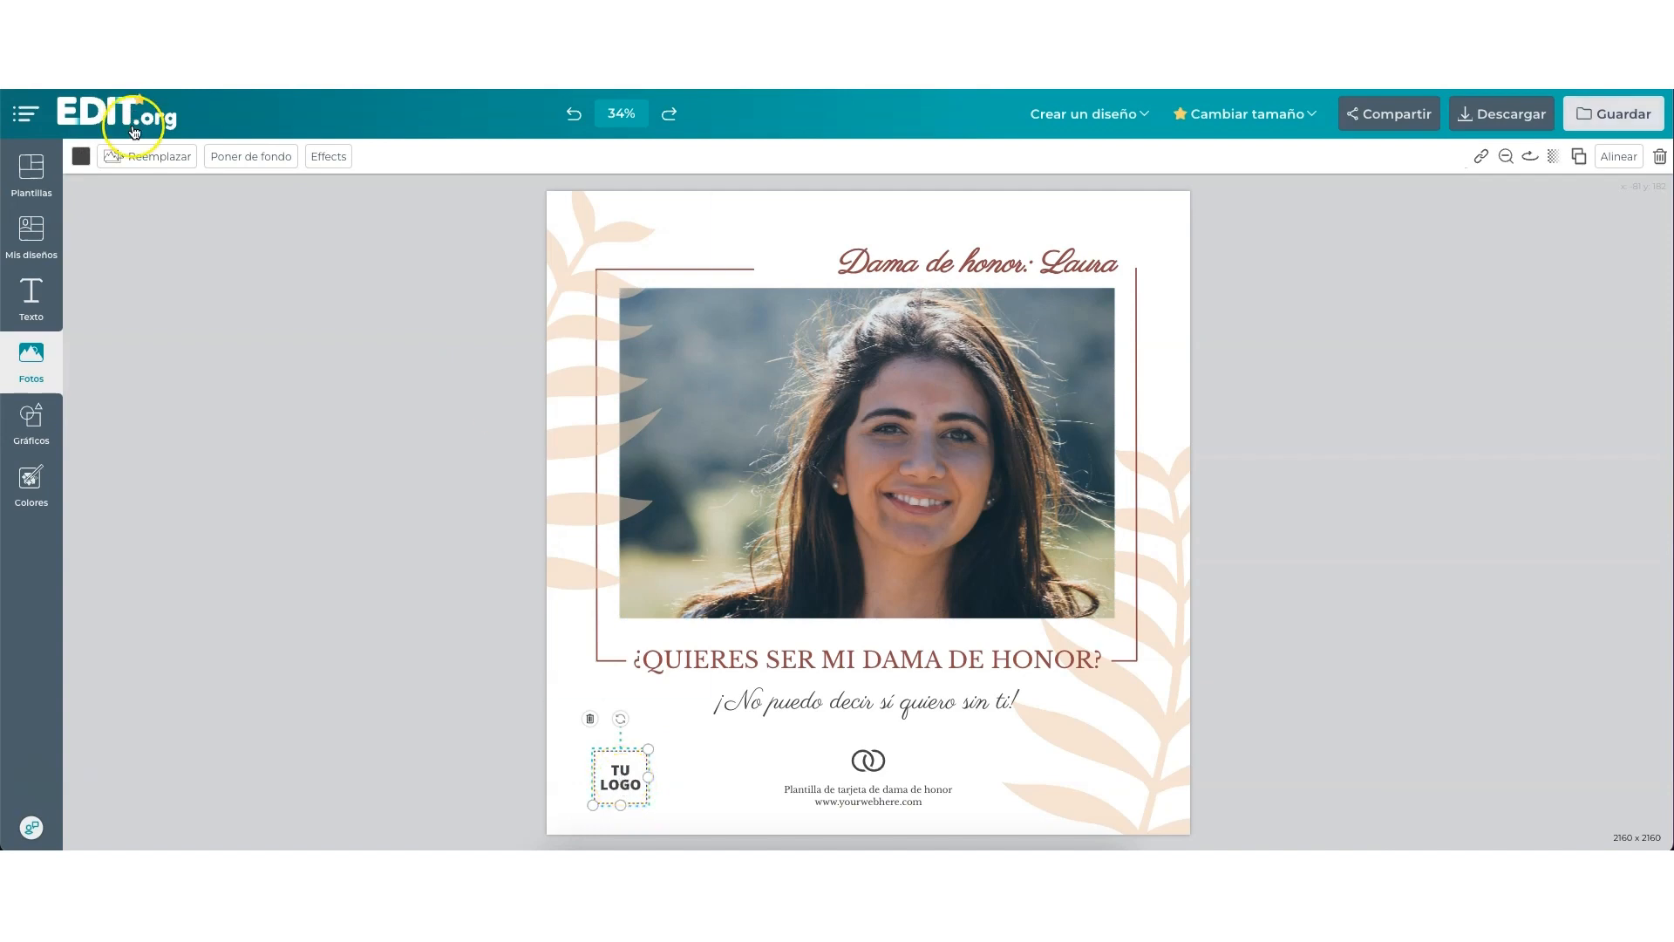
{"action": "left_click", "coordinate": [135, 158]}
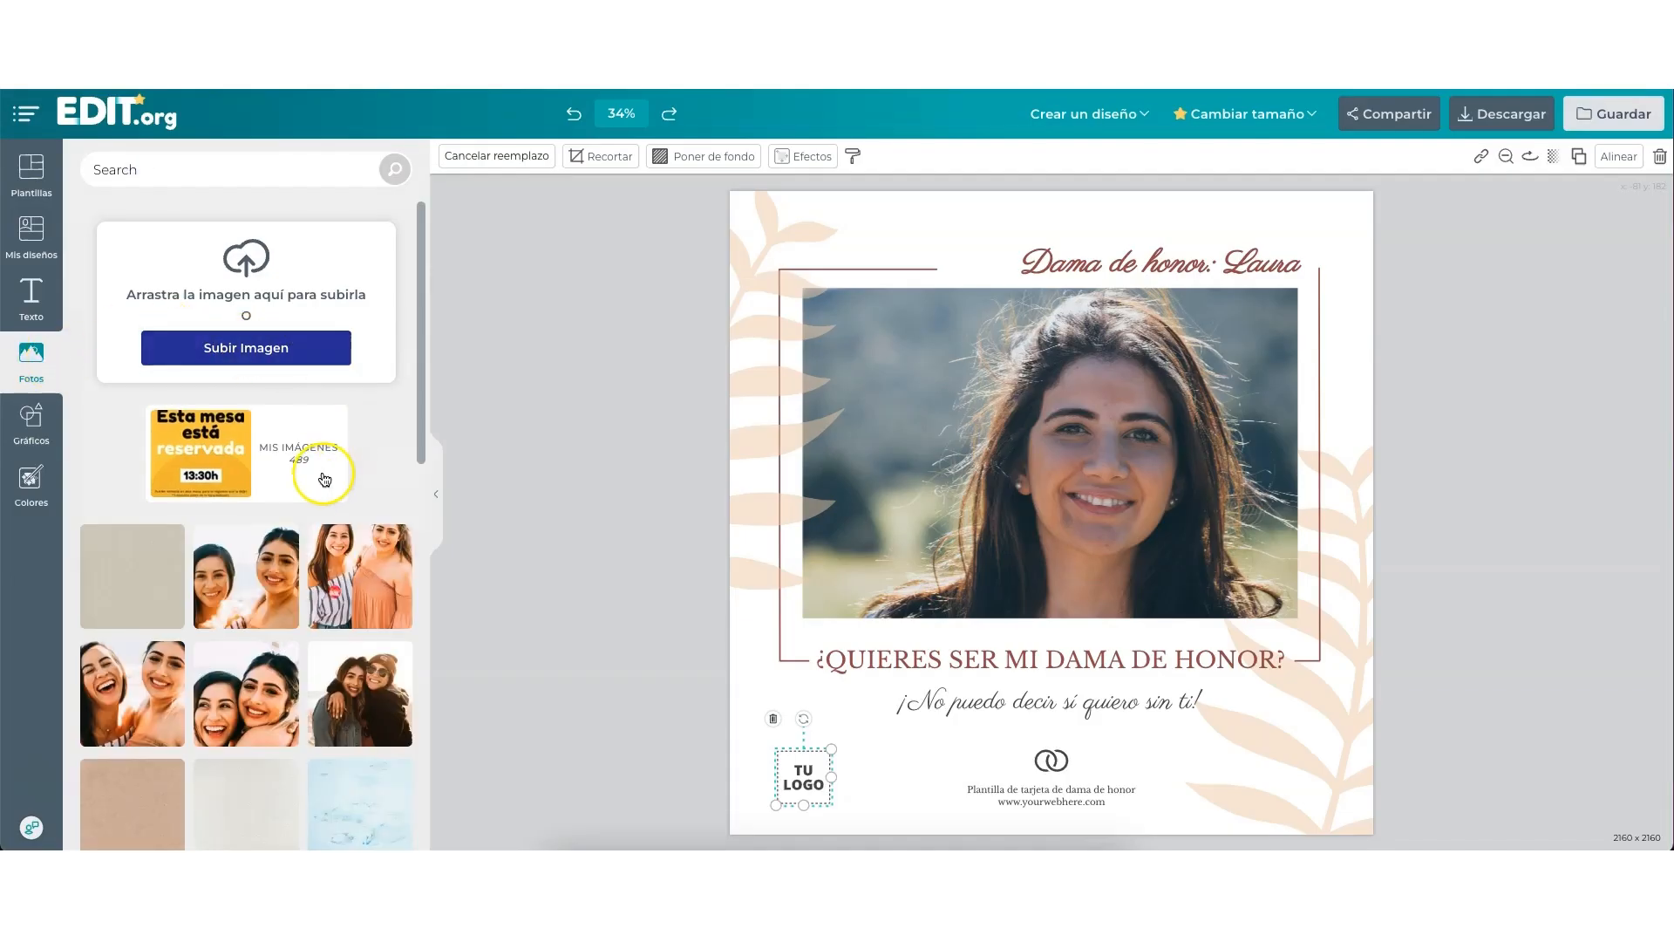
{"action": "left_click", "coordinate": [285, 454]}
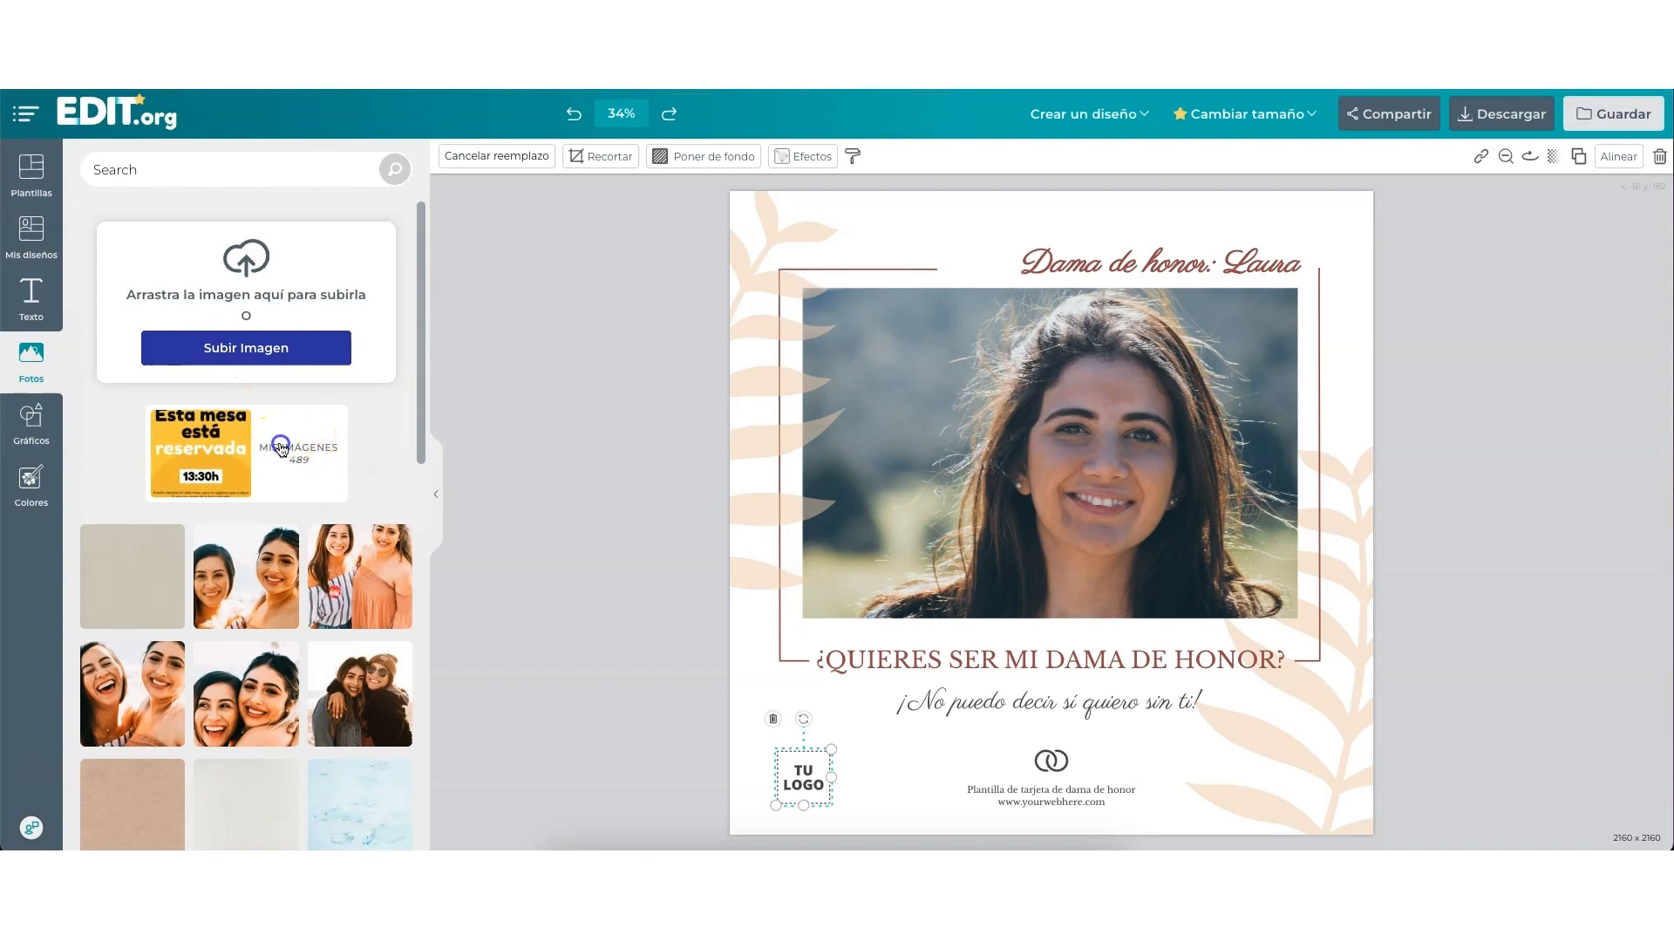
{"action": "scroll", "coordinate": [244, 645], "scroll_direction": "down", "scroll_amount": 10}
{"action": "scroll", "coordinate": [245, 645], "scroll_direction": "down", "scroll_amount": 15}
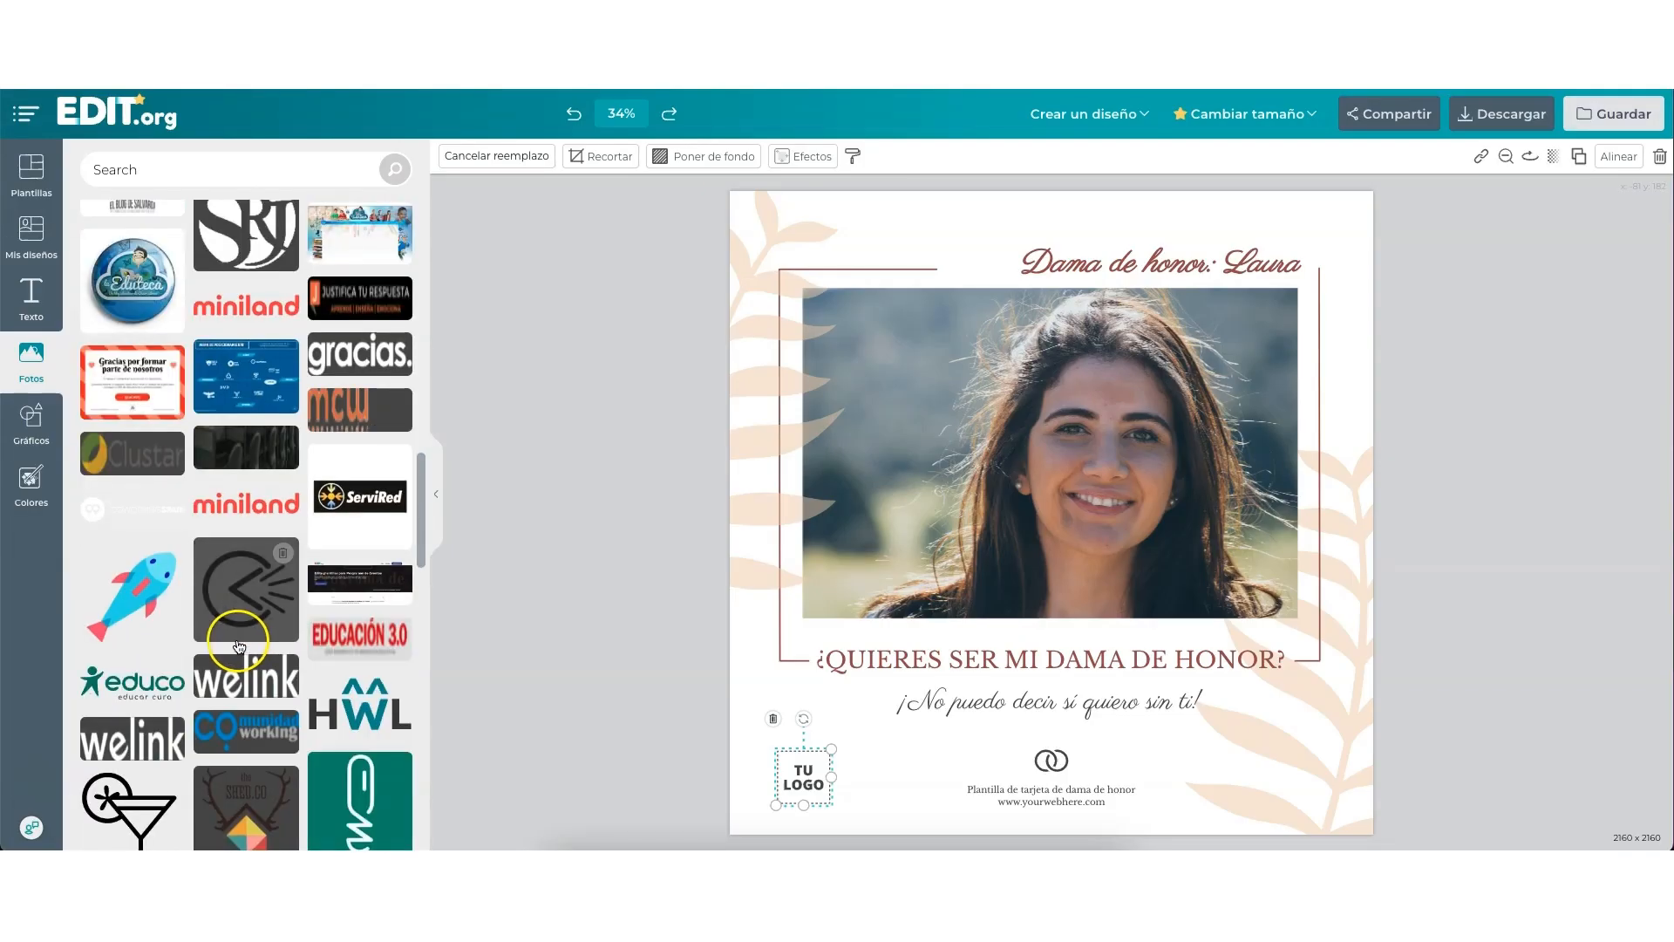
{"action": "left_click", "coordinate": [140, 513]}
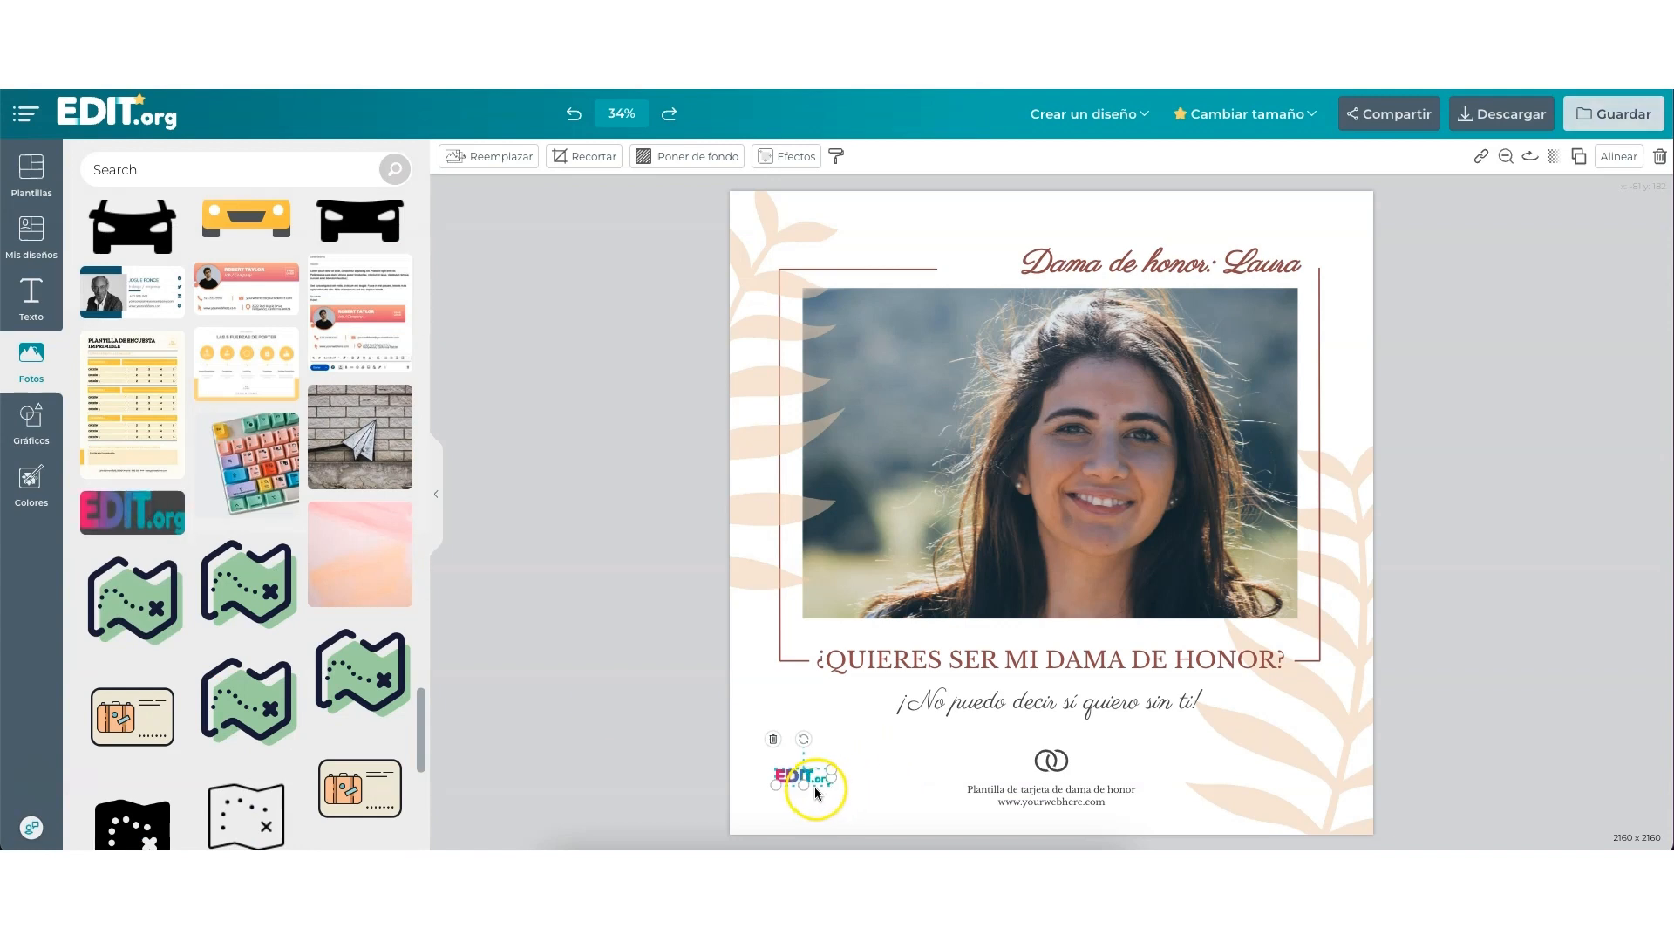
{"action": "mouse_move", "coordinate": [831, 769]}
{"action": "left_mouse_down"}
{"action": "mouse_move", "coordinate": [865, 753]}
{"action": "mouse_move", "coordinate": [842, 717]}
{"action": "mouse_move", "coordinate": [827, 783]}
{"action": "left_mouse_up"}
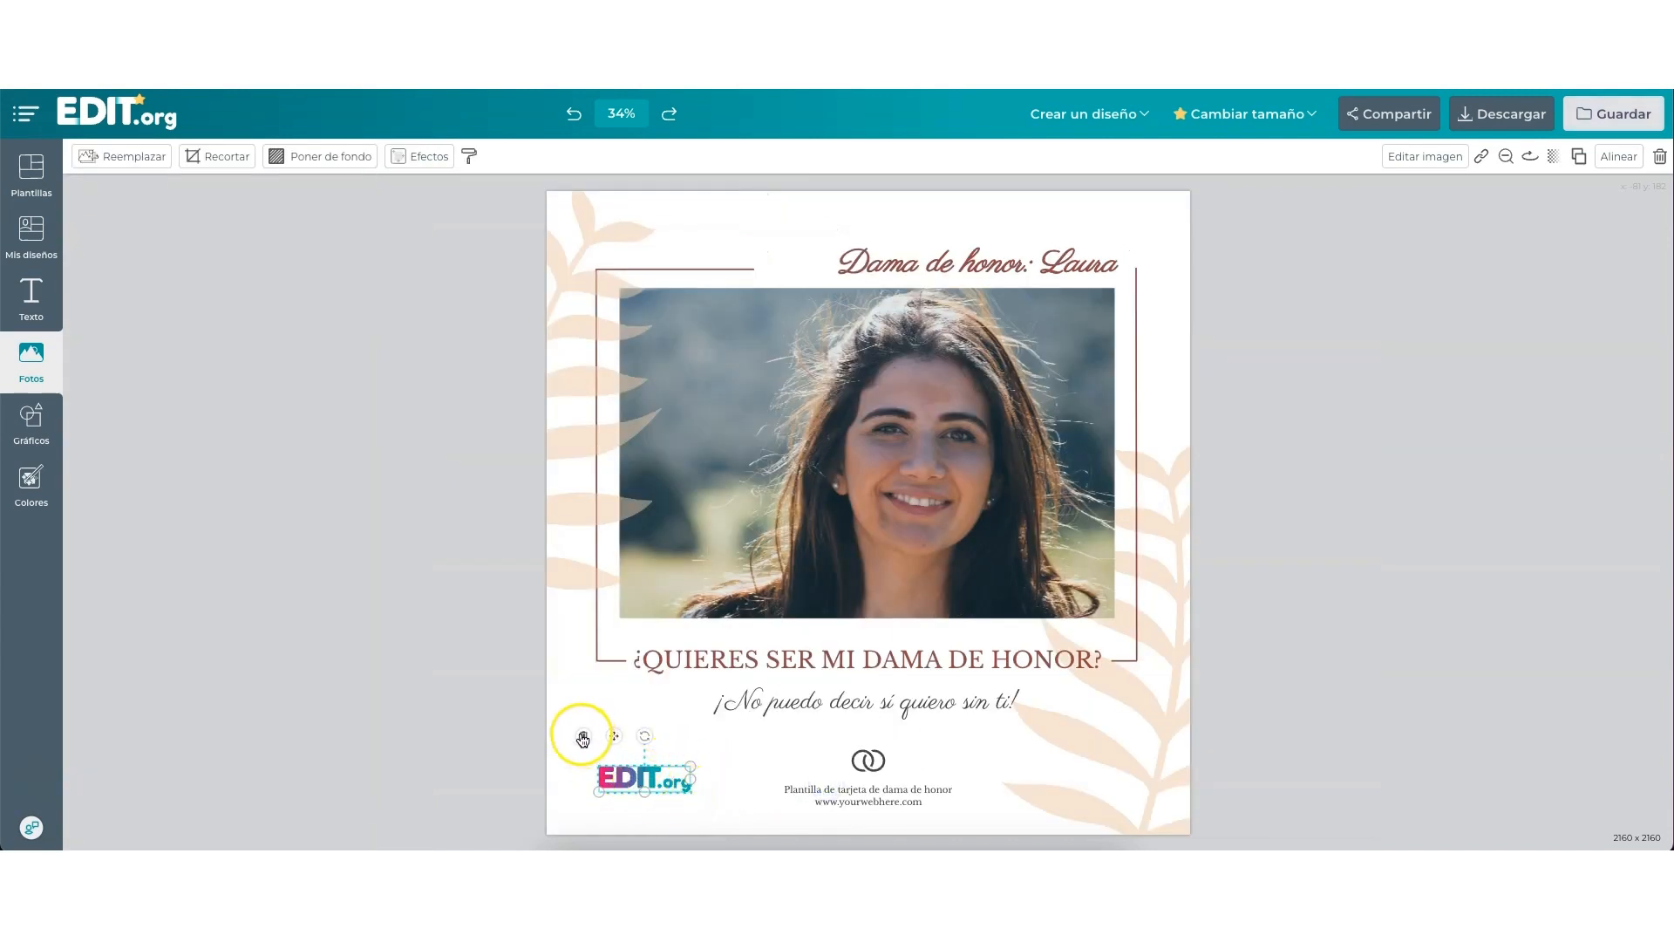
Delete the EDIT.org logo from the card's lower-left corner
{"action": "left_click", "coordinate": [1659, 159]}
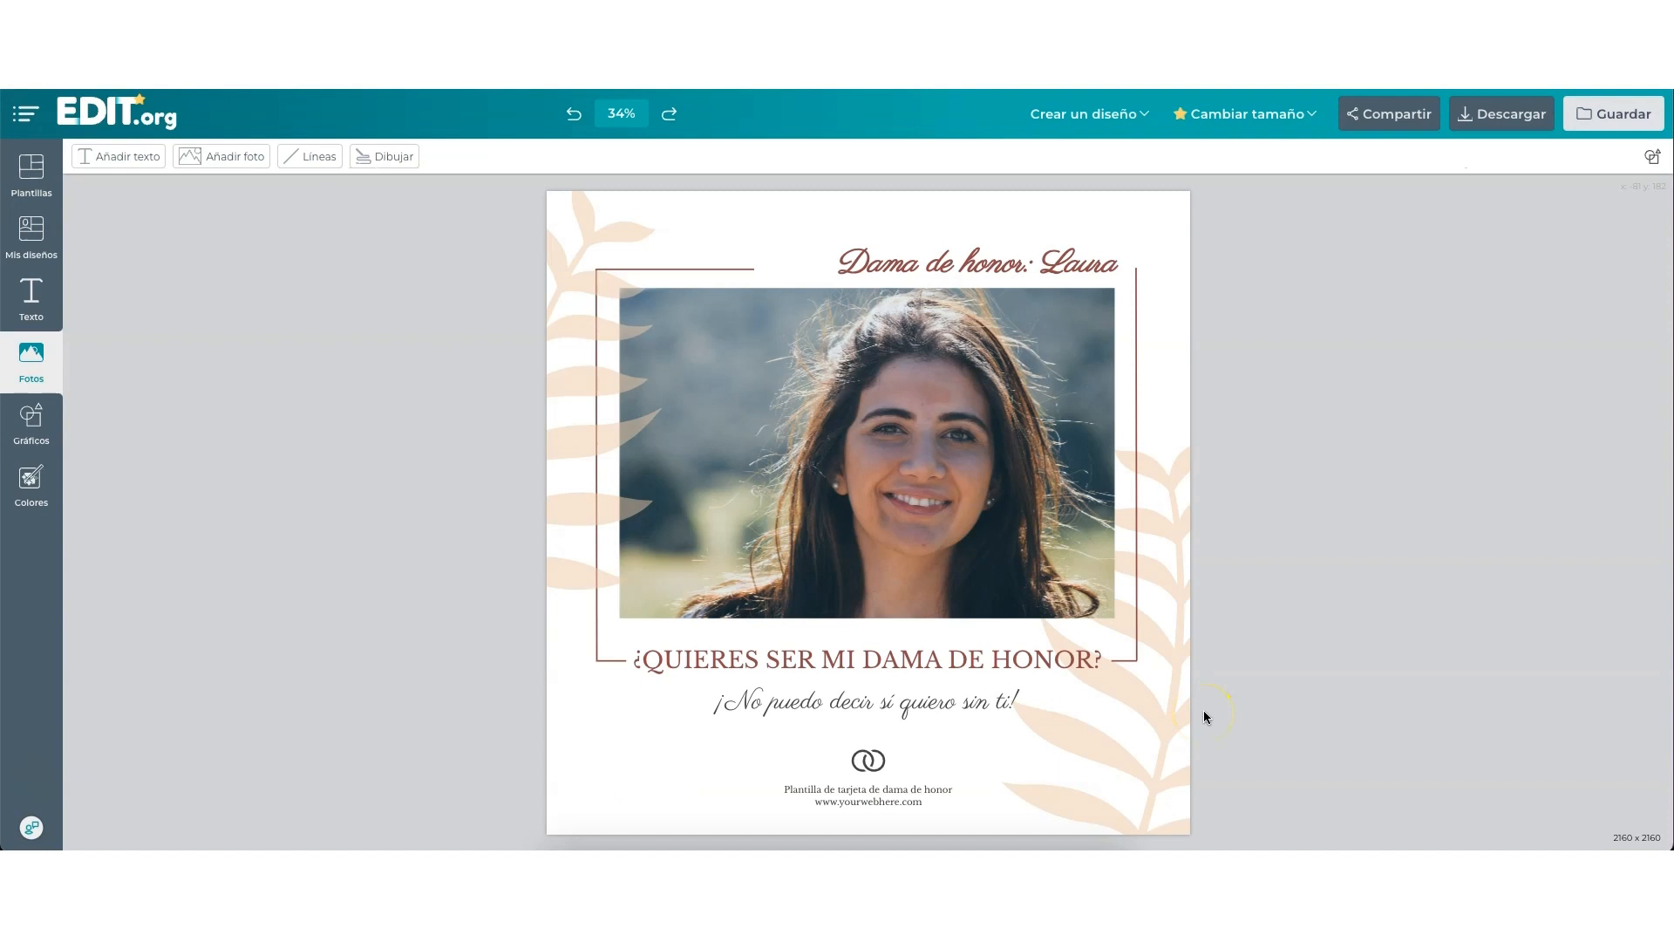
Recolour the leaf decorations on both sides of the card to light pink and deselect them
{"action": "left_click", "coordinate": [1114, 734]}
{"action": "left_click", "coordinate": [550, 394]}
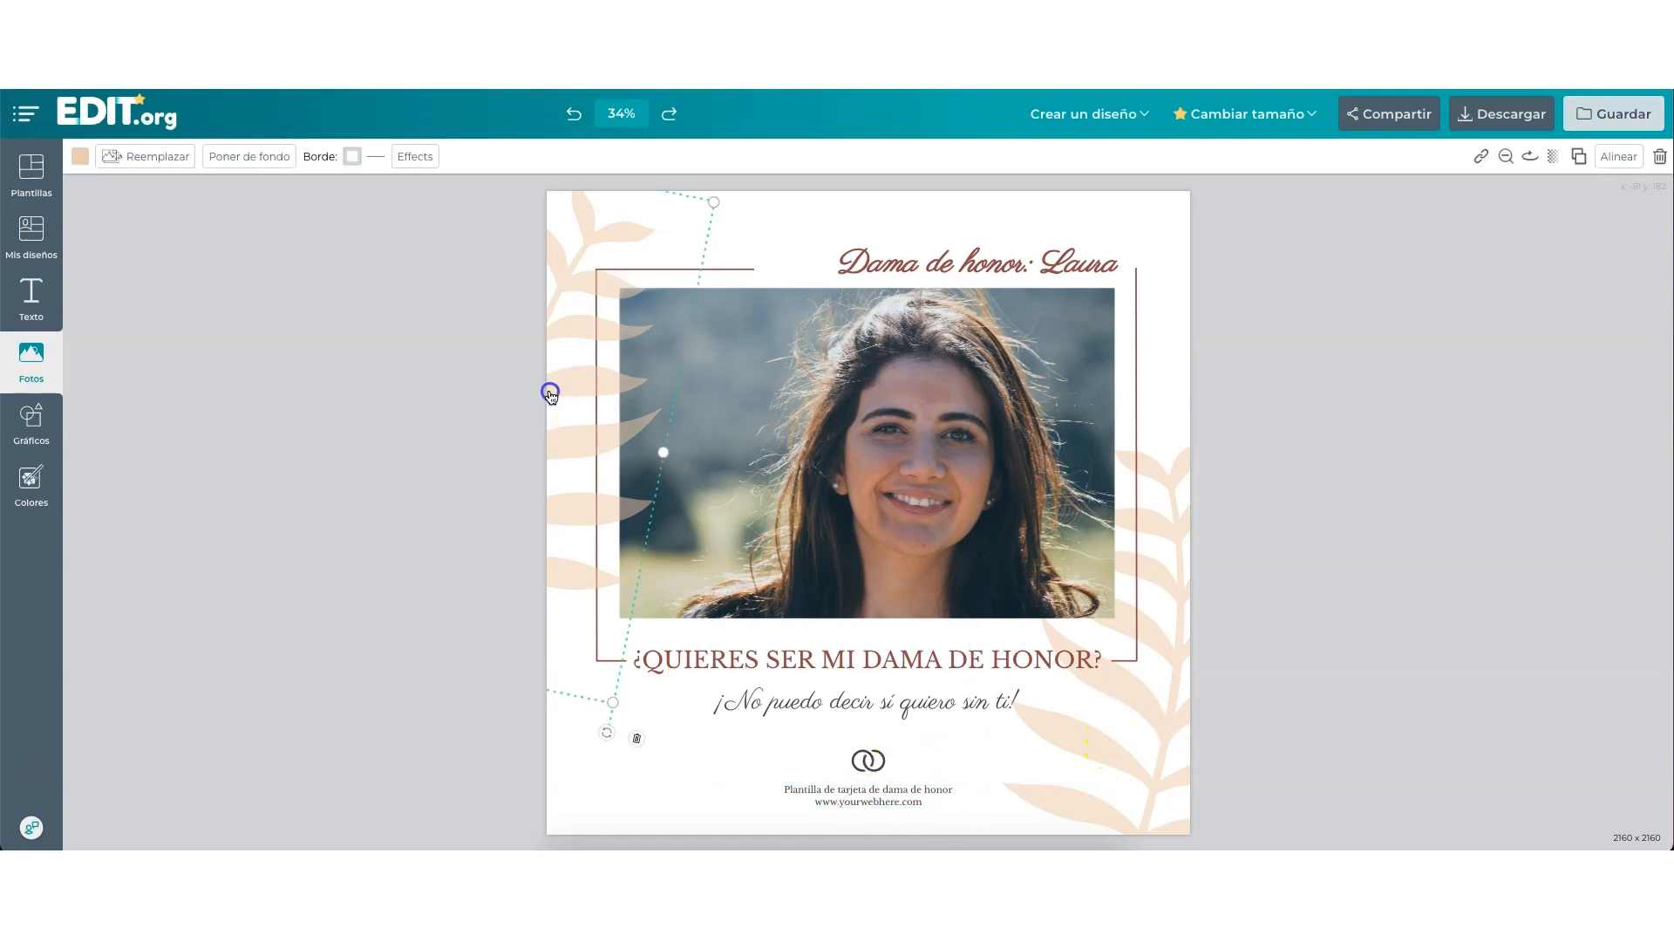
{"action": "left_click", "coordinate": [1348, 469]}
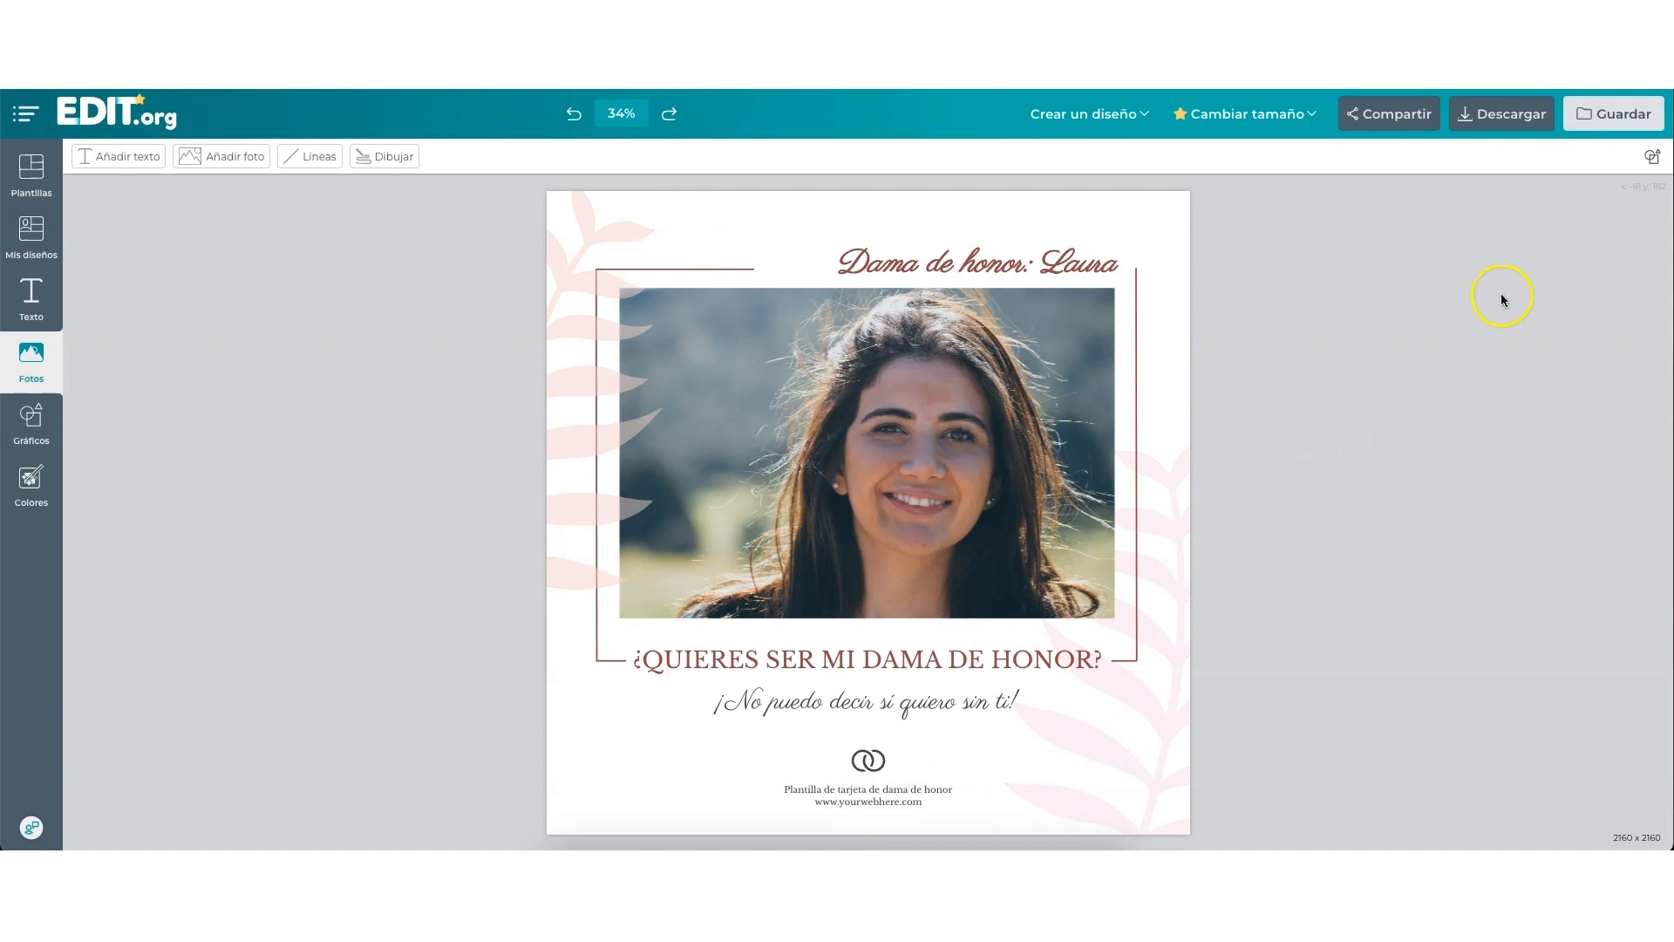
Save the card design and download it in PNG format
{"action": "left_click", "coordinate": [1608, 121]}
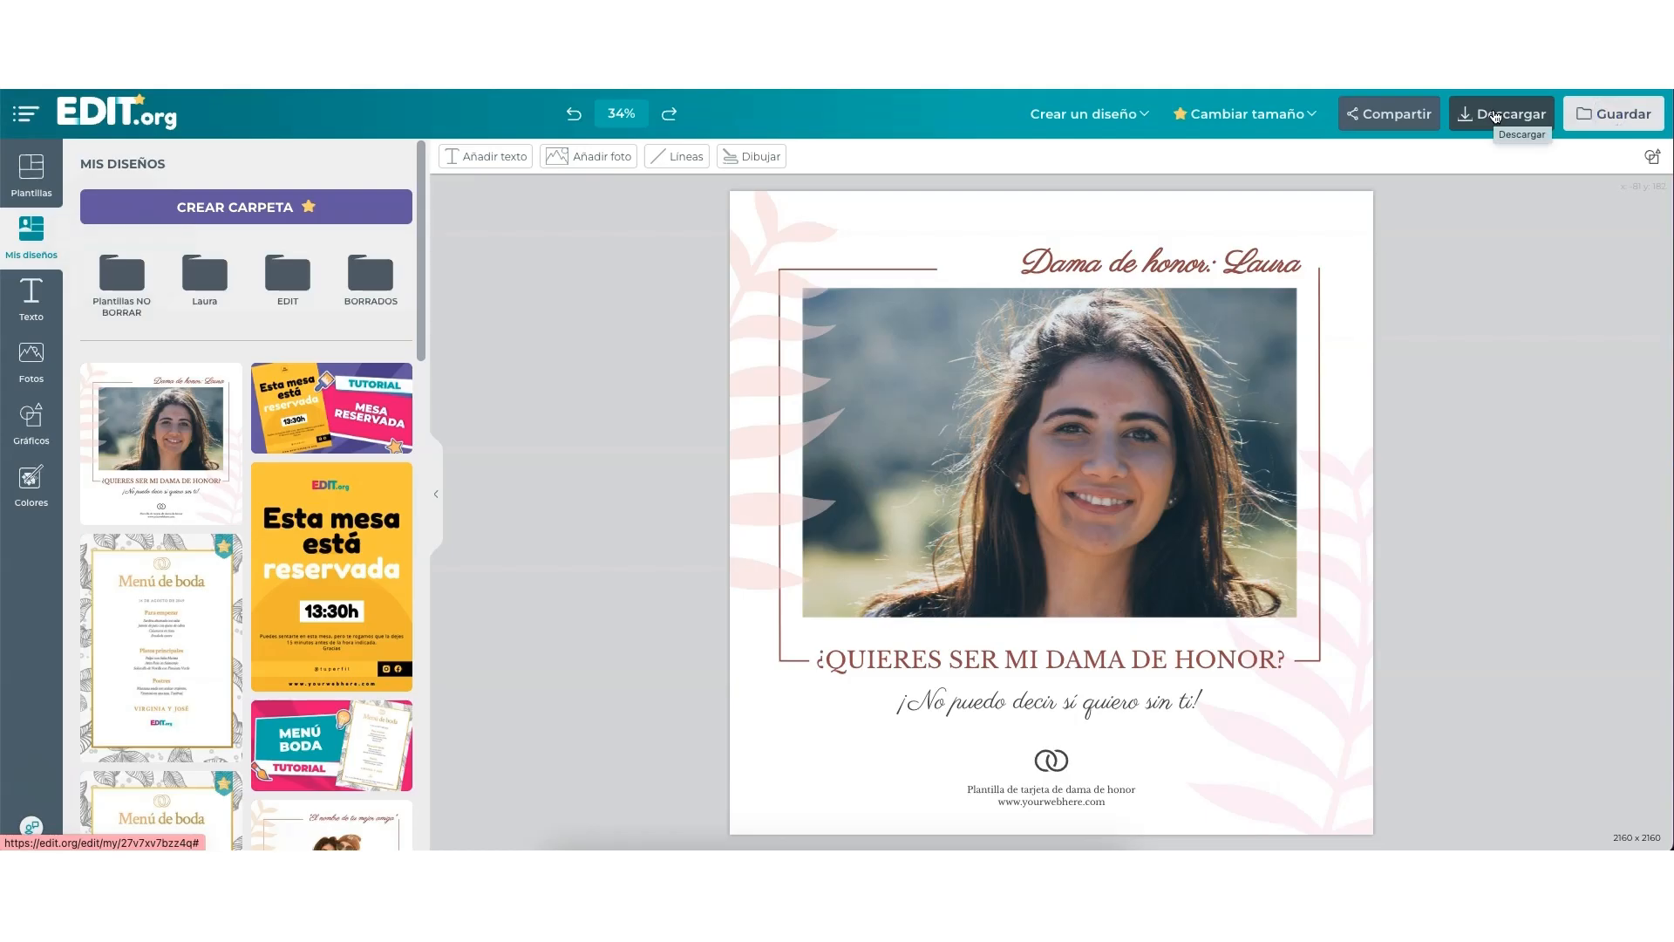
{"action": "left_click", "coordinate": [1496, 116]}
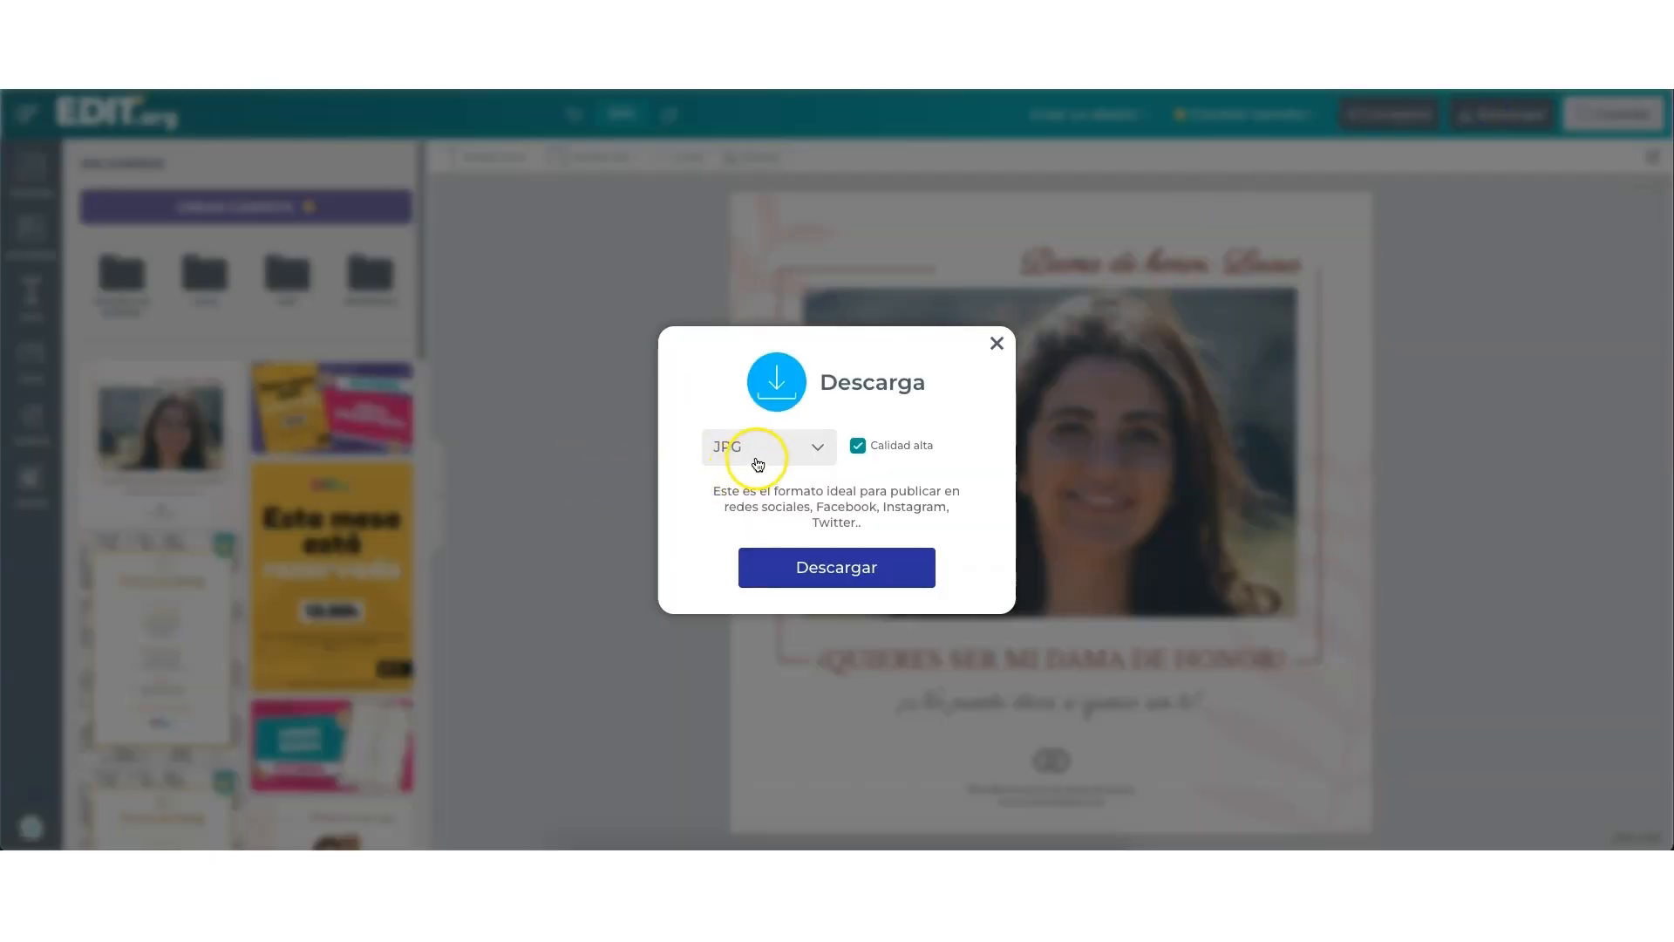
{"action": "left_click", "coordinate": [757, 456]}
{"action": "left_click", "coordinate": [733, 519]}
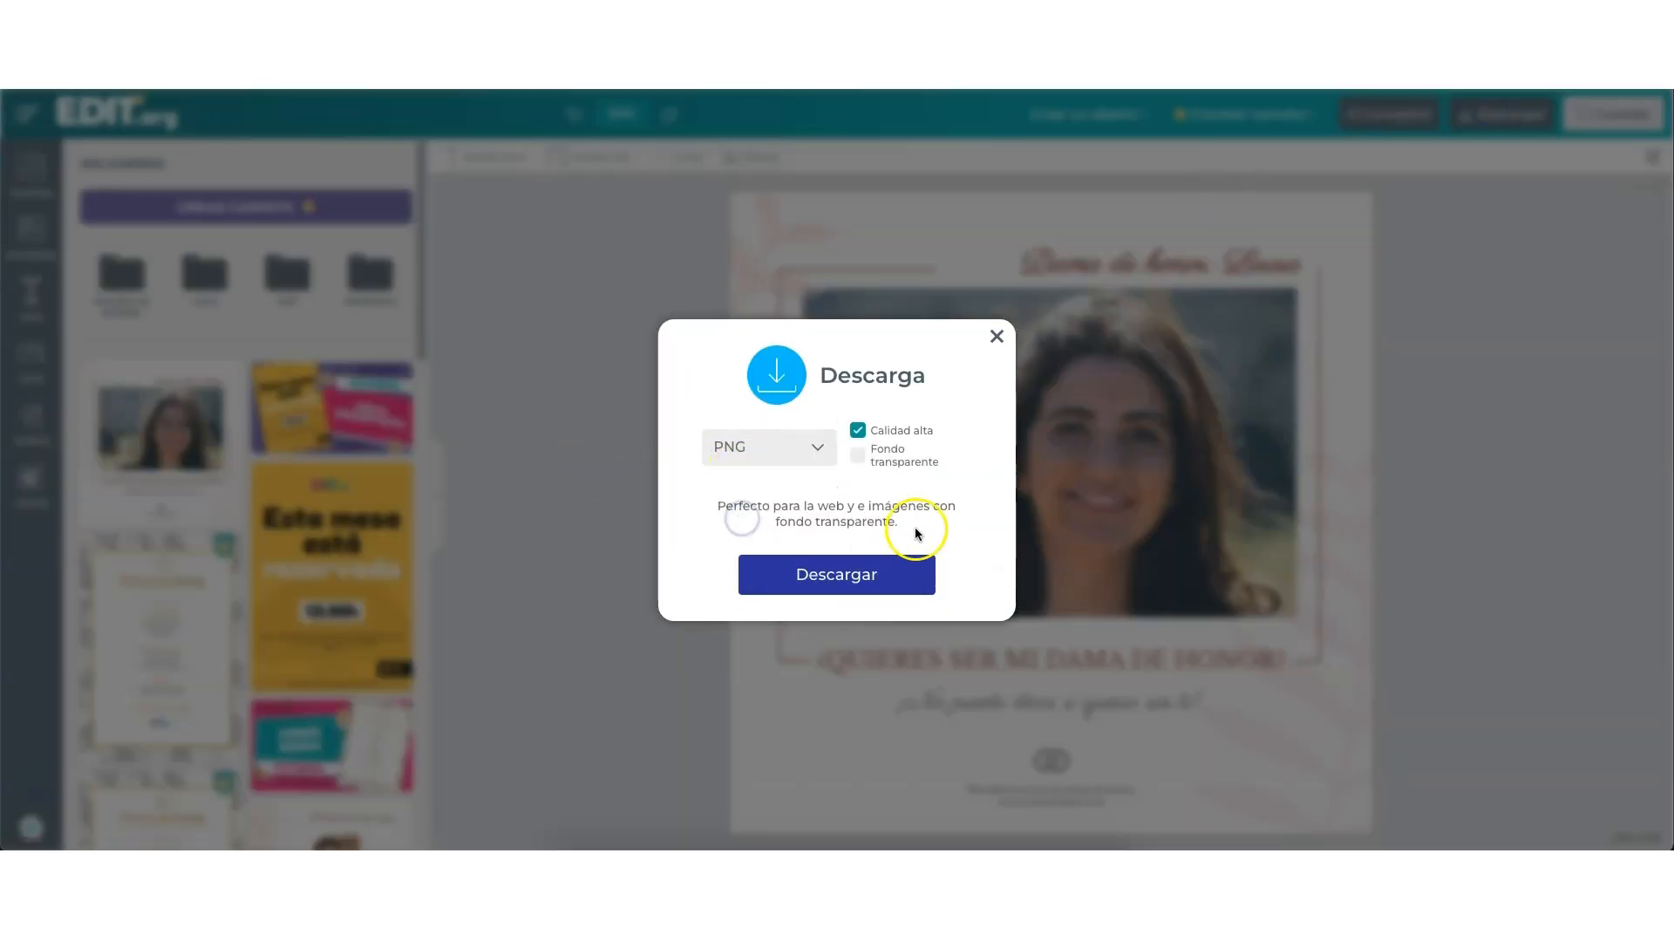
{"action": "left_click", "coordinate": [858, 575]}
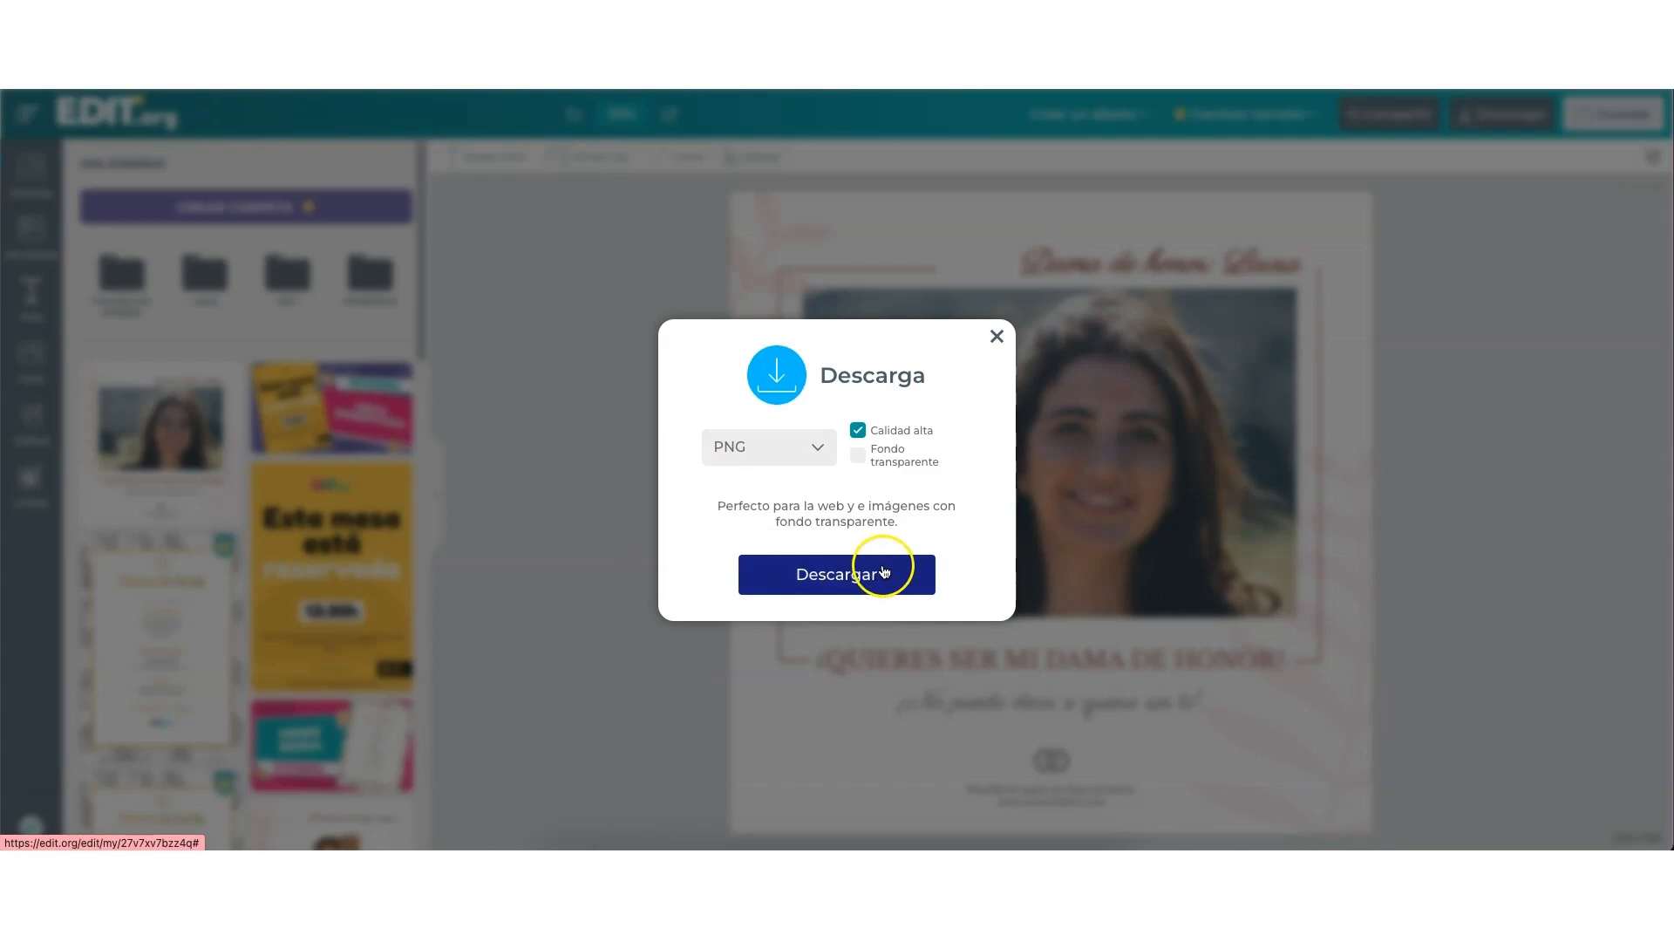
{"action": "left_click", "coordinate": [430, 493]}
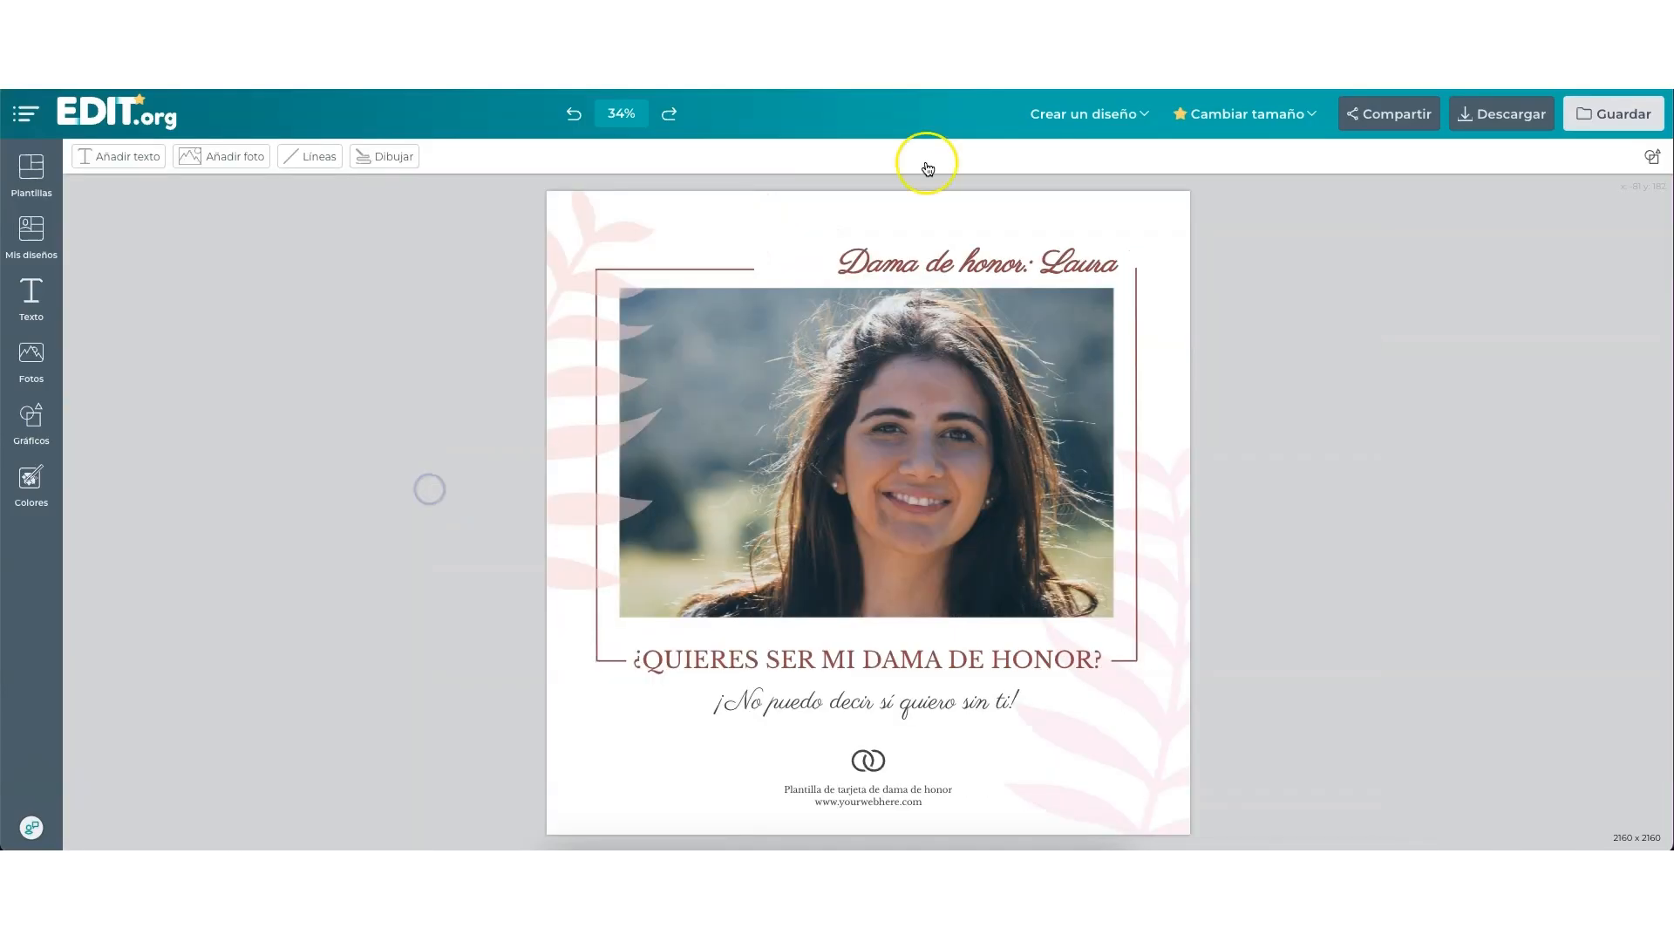
Copy the link for sharing the card design and return to the canvas
{"action": "left_click", "coordinate": [1384, 122]}
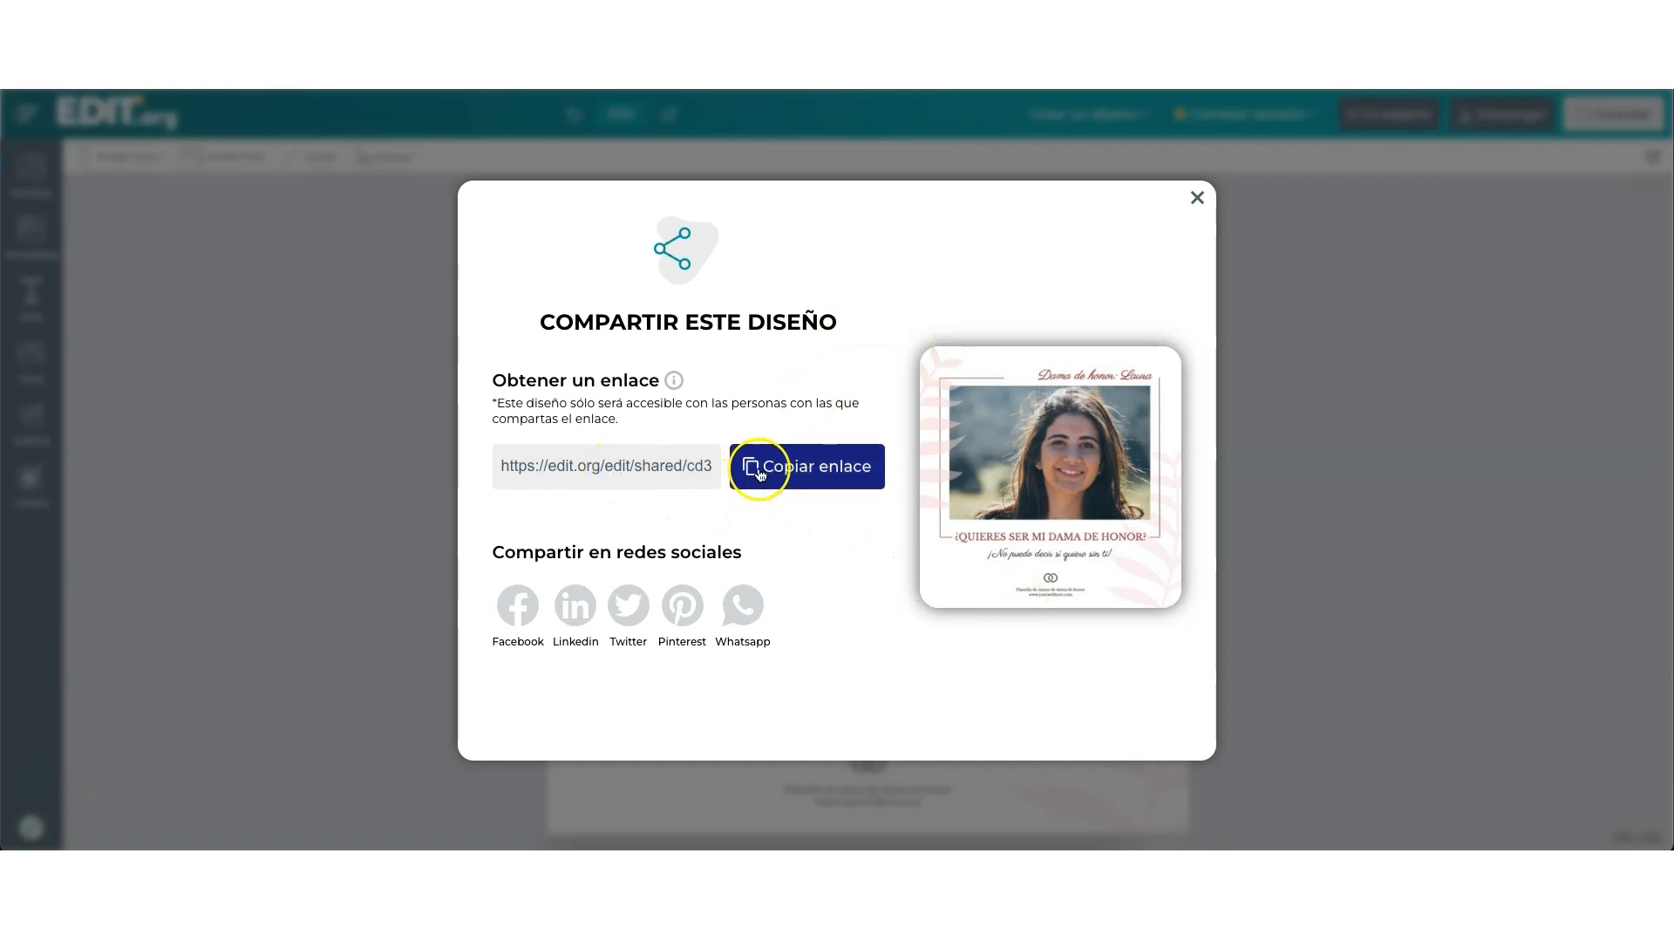
{"action": "left_click", "coordinate": [759, 471]}
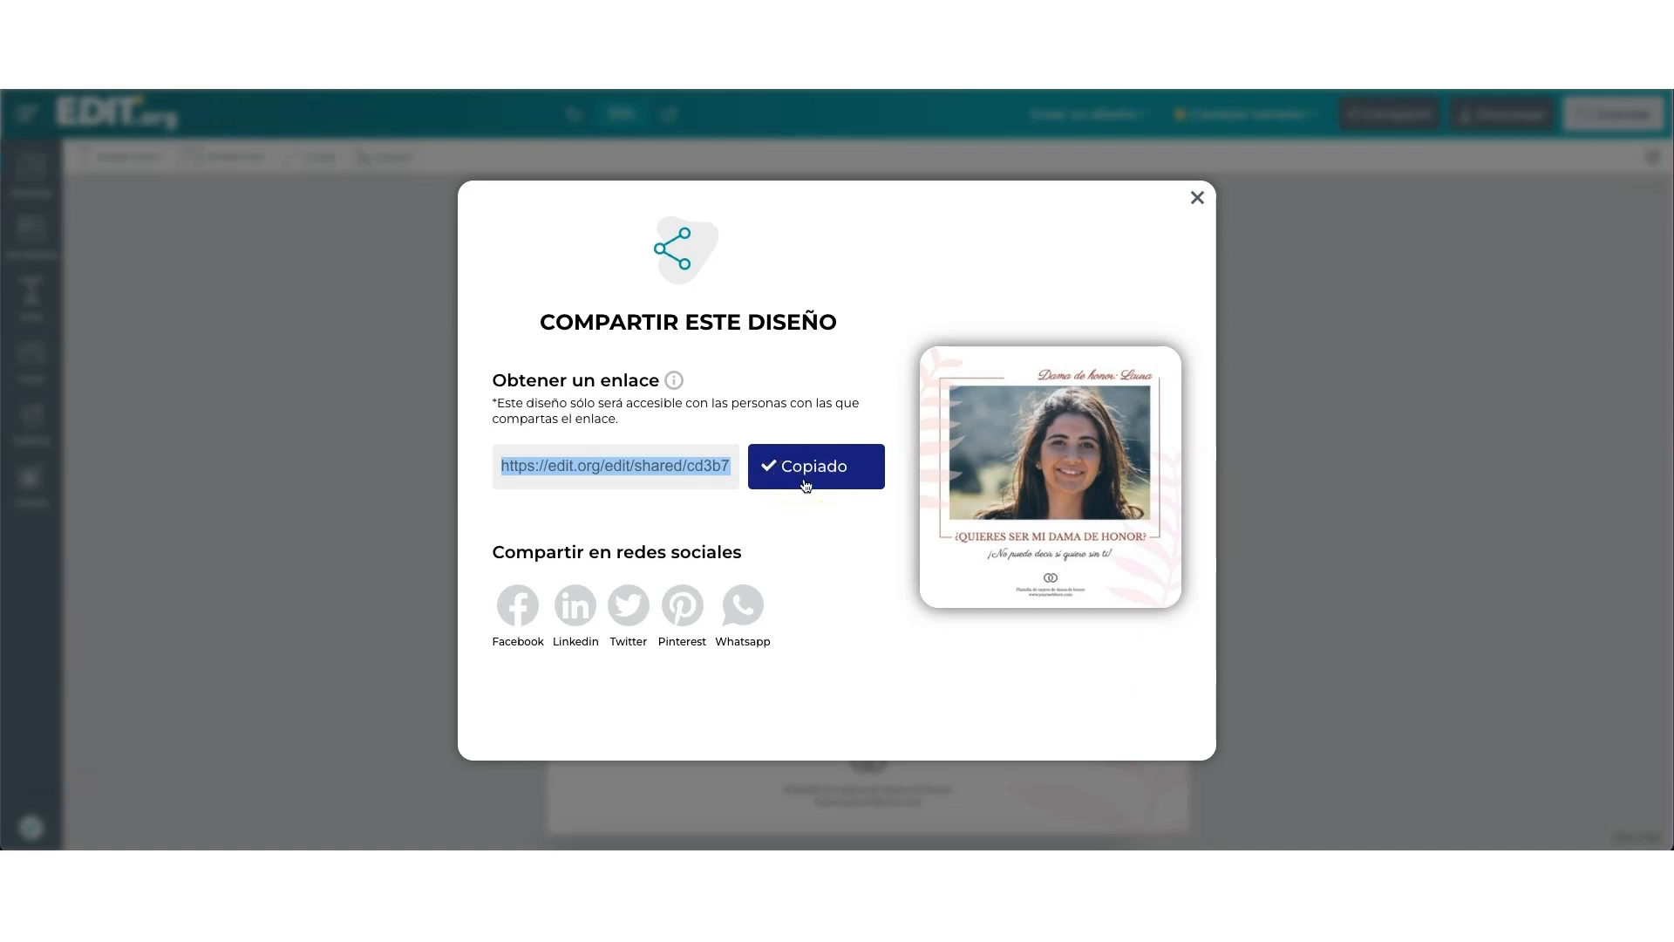
{"action": "left_click", "coordinate": [1406, 416]}
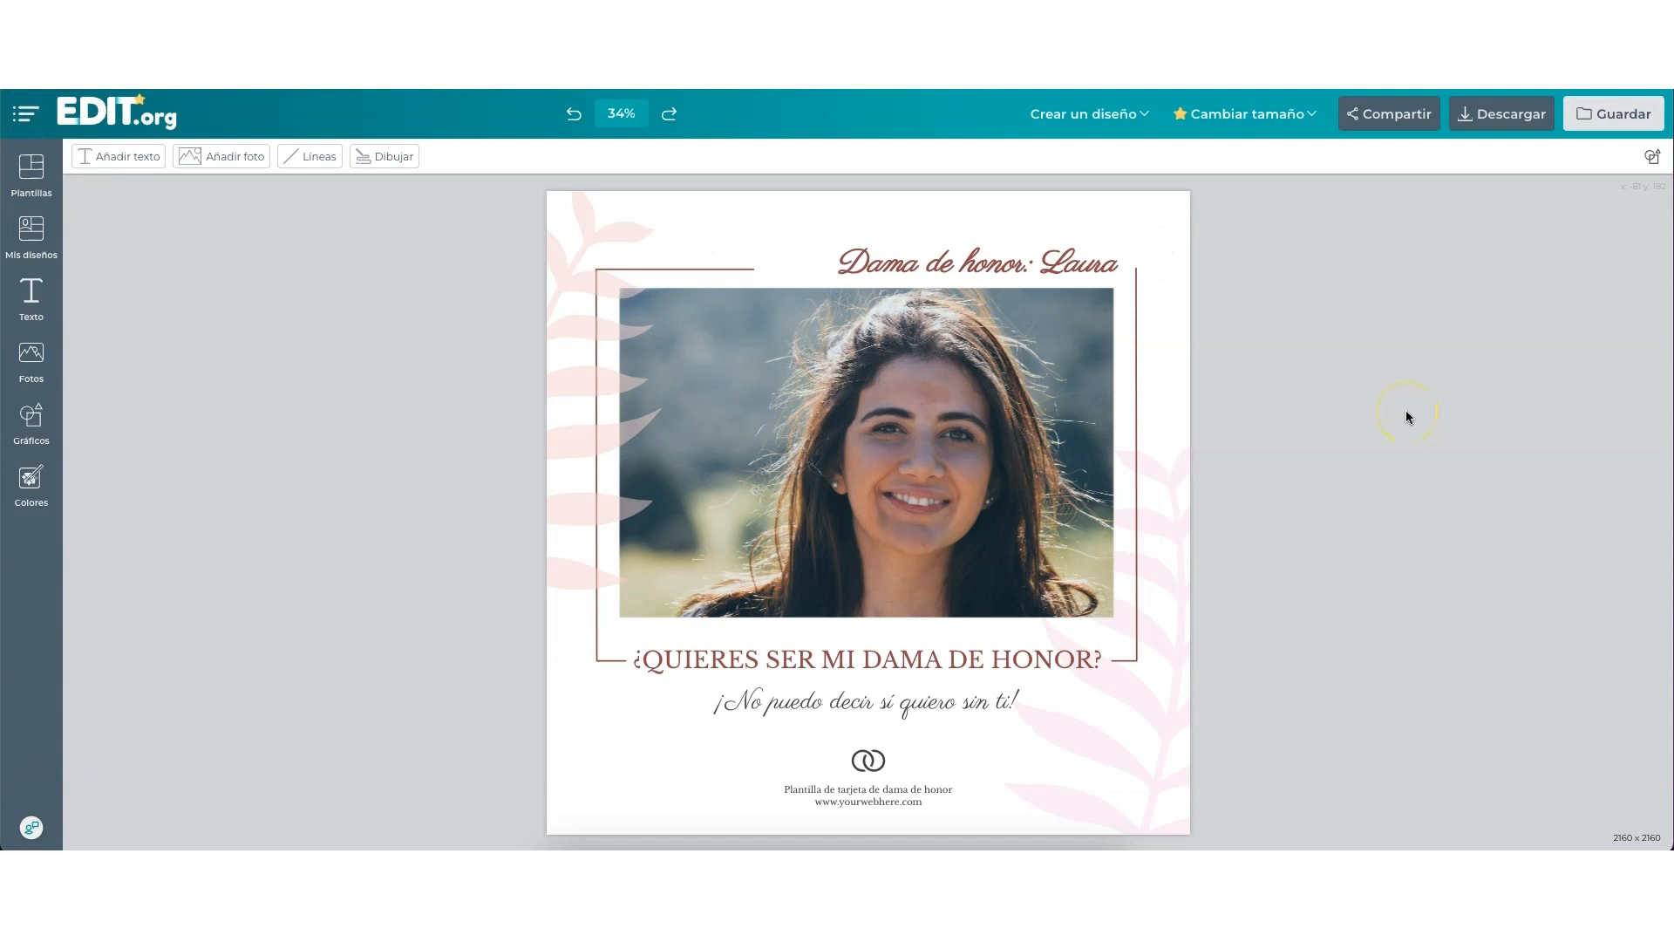
{"action": "left_click", "coordinate": [1388, 437]}
{"action": "left_click", "coordinate": [106, 824]}
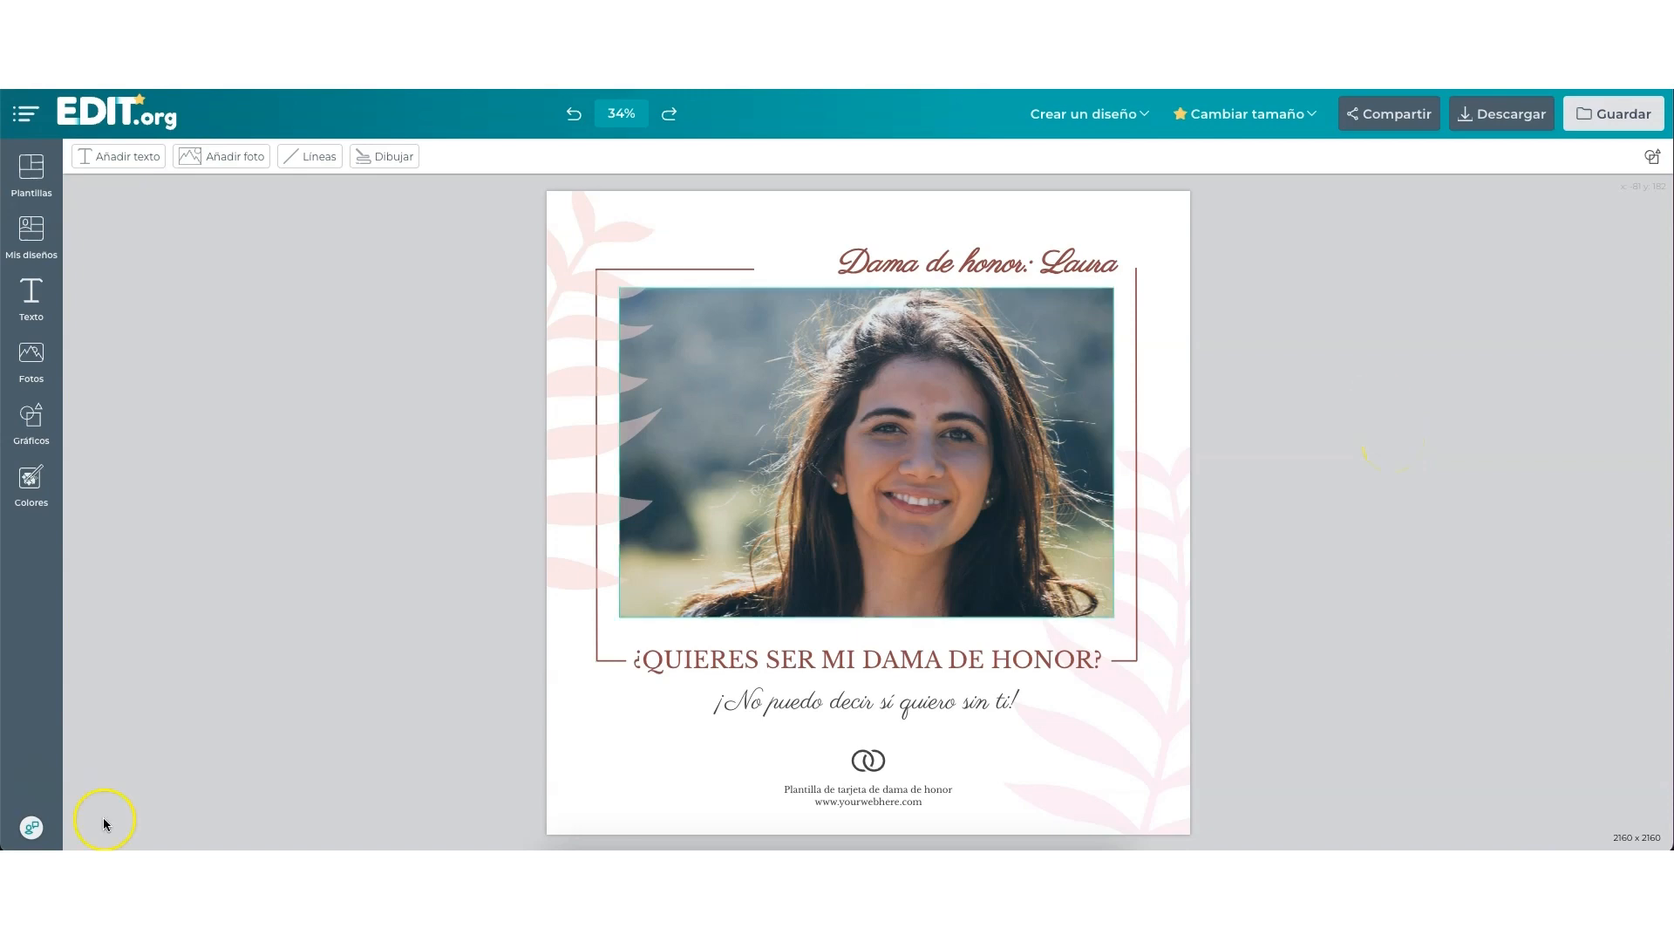